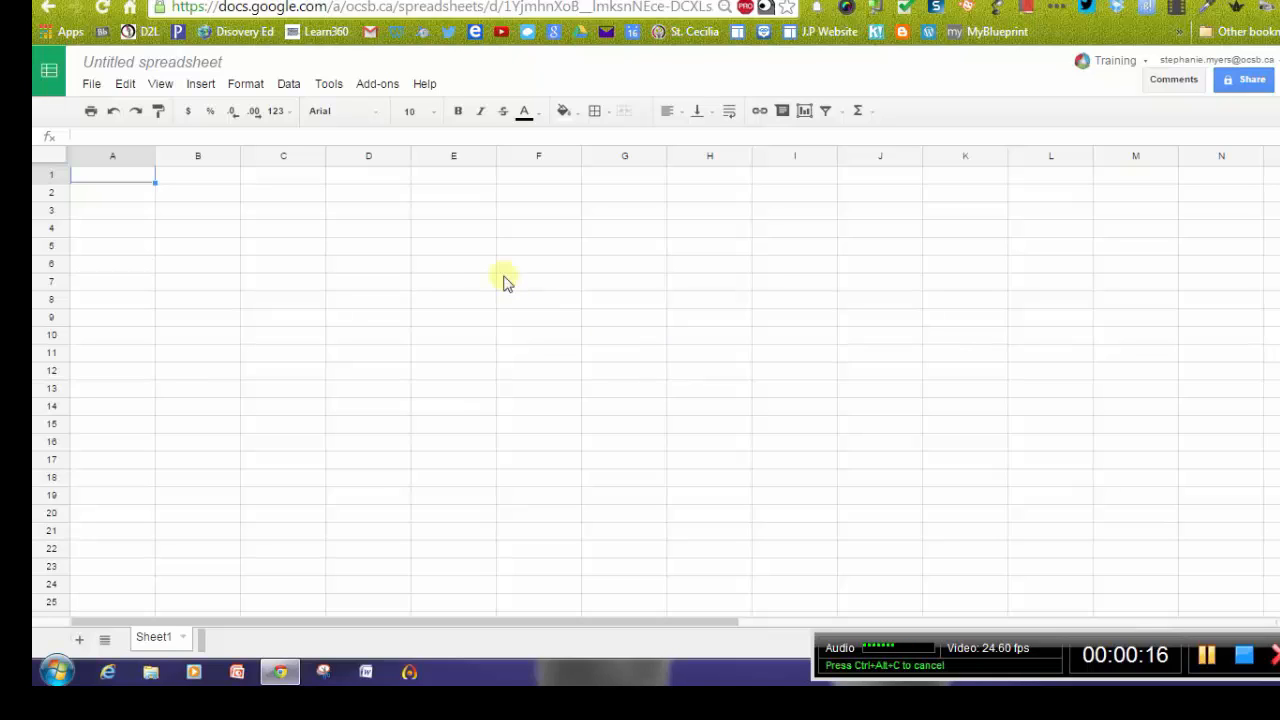
Launch the Doctopus add-on for this spreadsheet.
{"action": "left_click", "coordinate": [370, 84]}
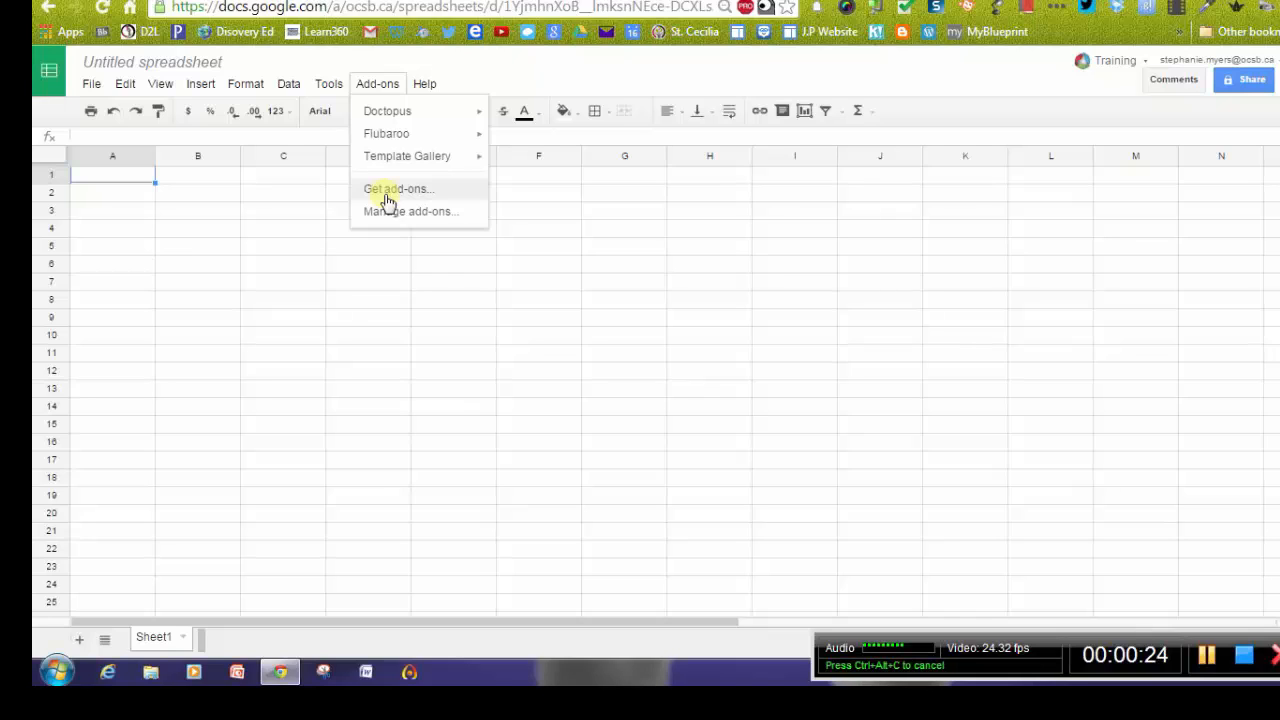
{"action": "mouse_move", "coordinate": [387, 122]}
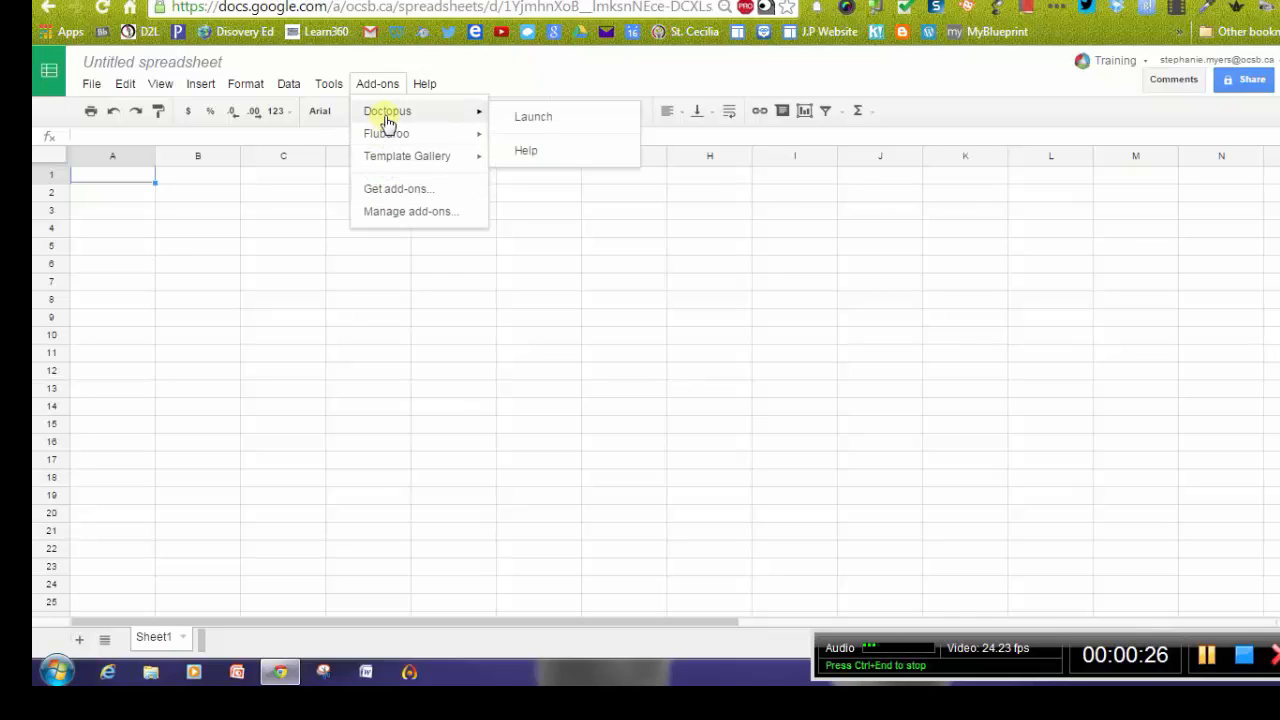
{"action": "left_click", "coordinate": [523, 124]}
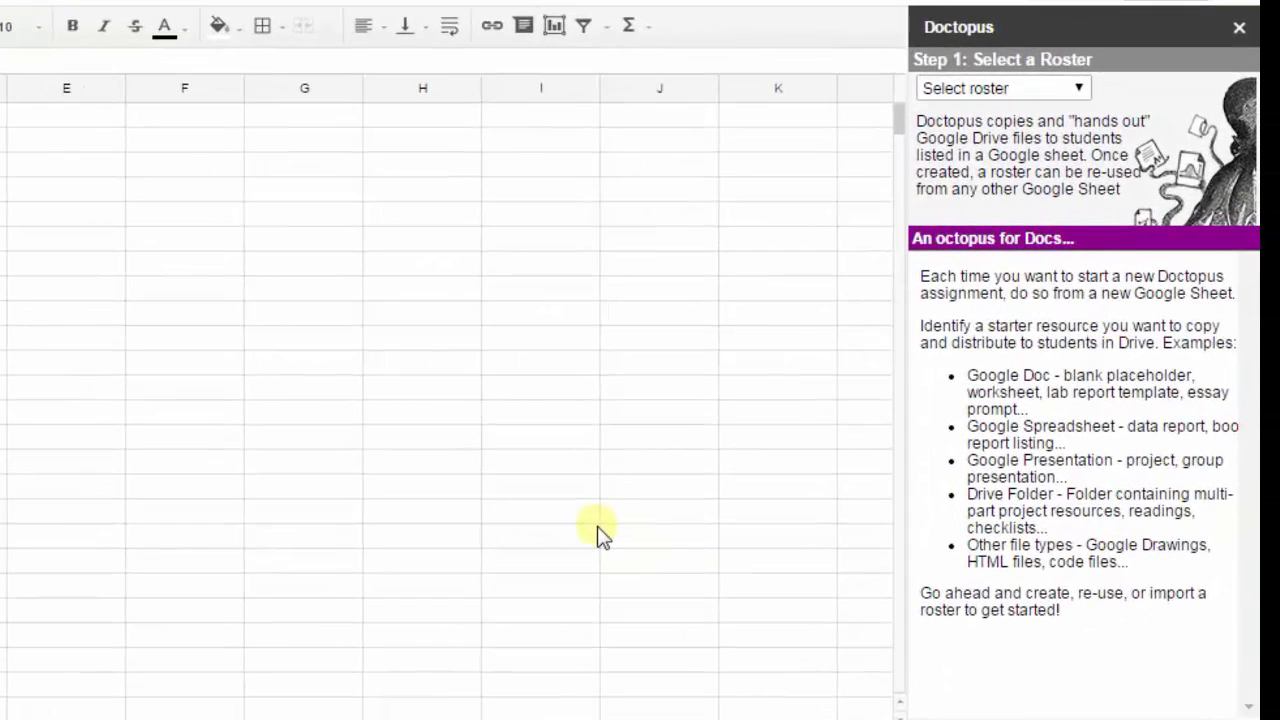
Start building a new roster on this sheet and create the roster.
{"action": "left_click", "coordinate": [1080, 90]}
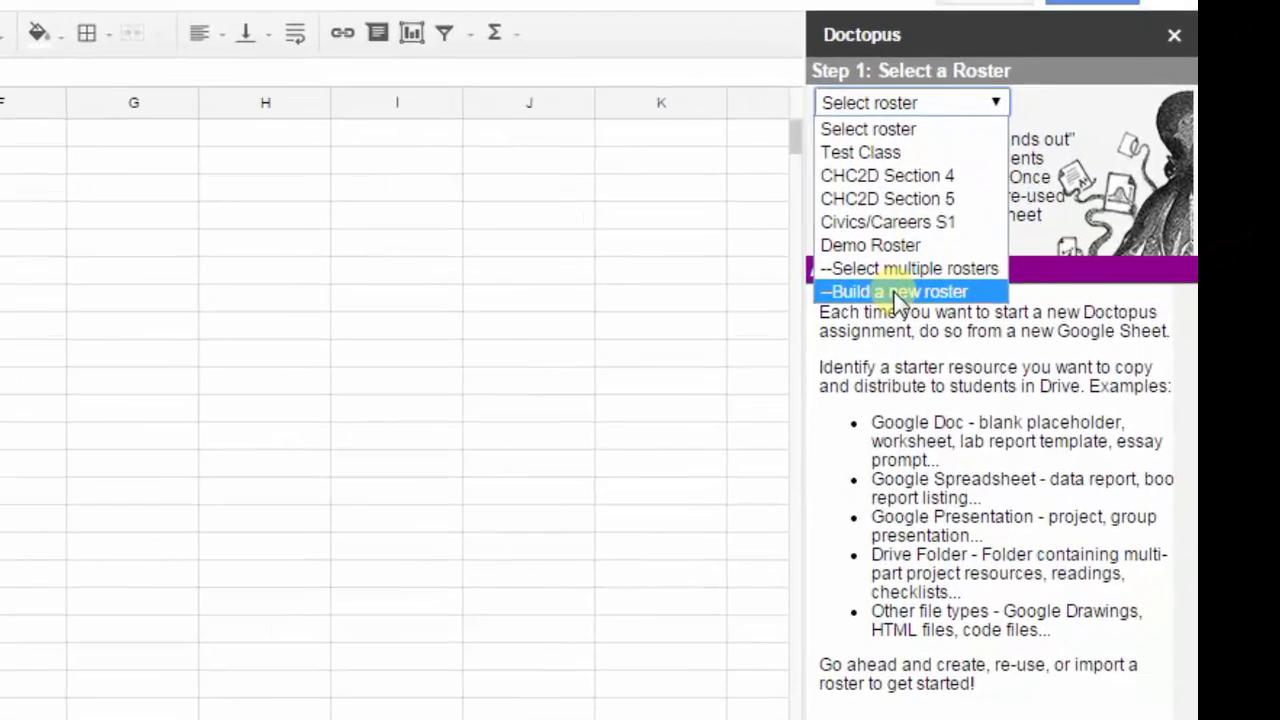
{"action": "left_click", "coordinate": [987, 257]}
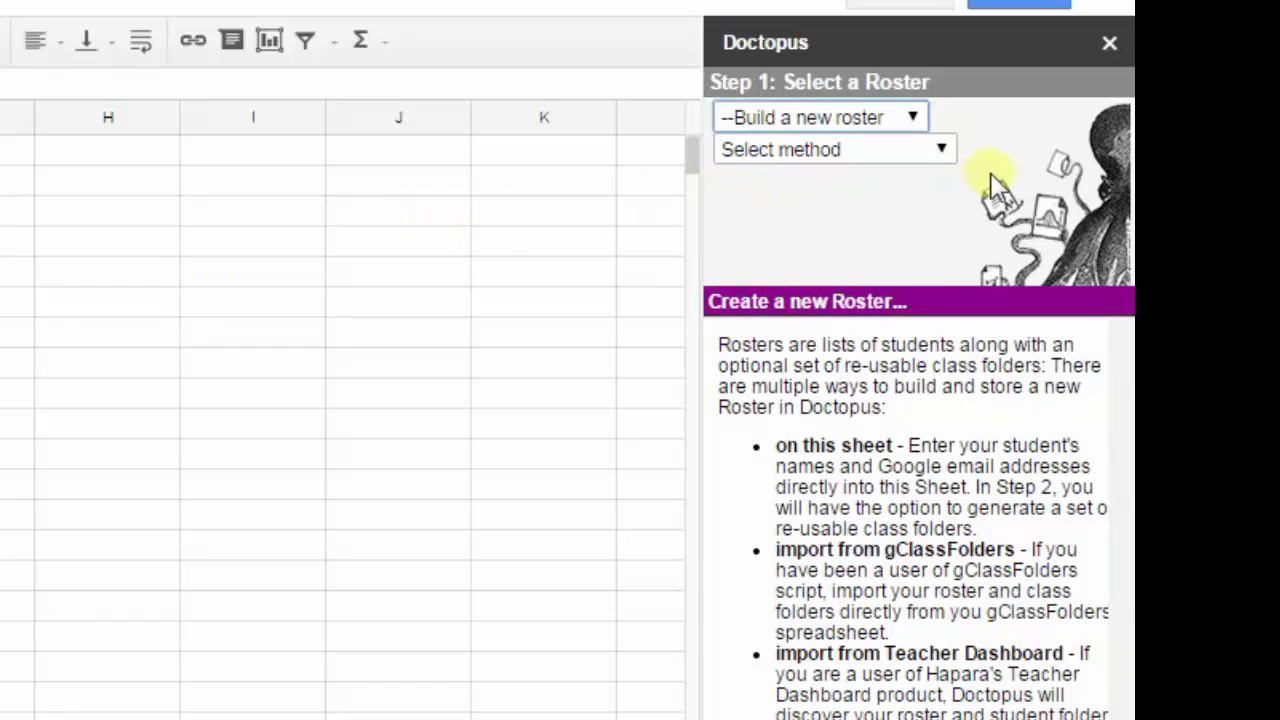
{"action": "left_click", "coordinate": [945, 152]}
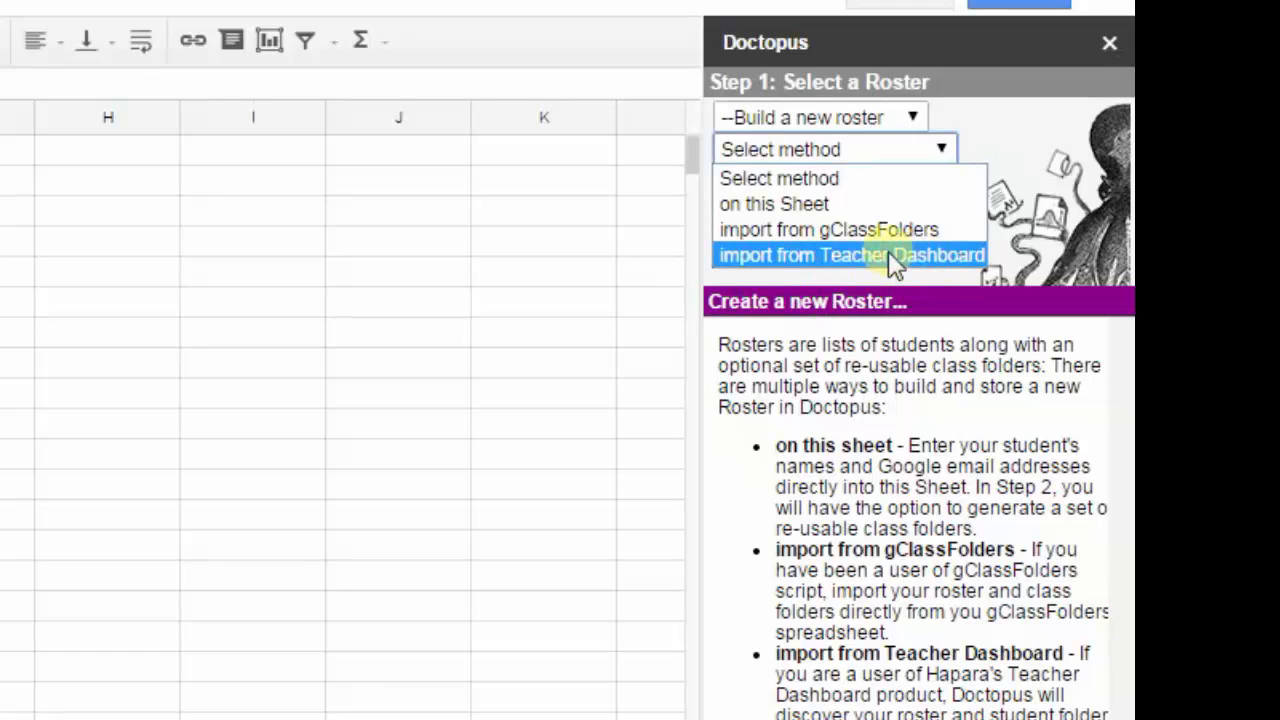
{"action": "left_click", "coordinate": [830, 205]}
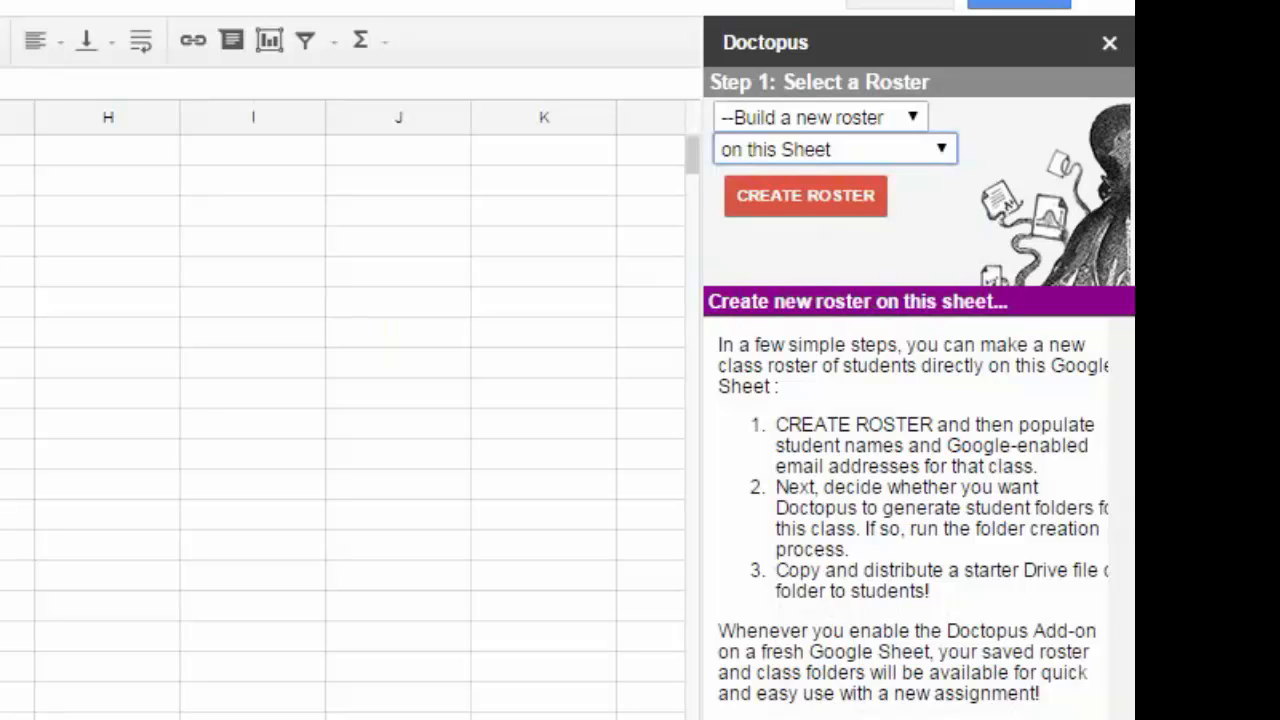
{"action": "left_click", "coordinate": [766, 212]}
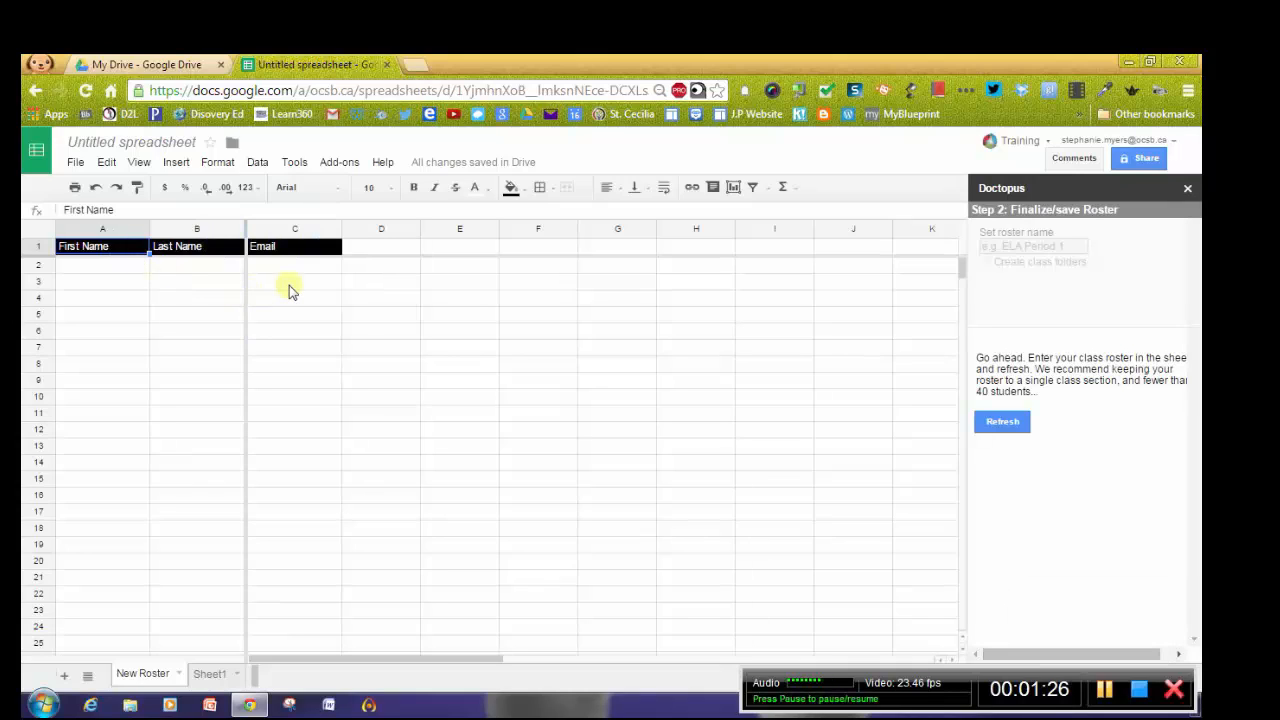
Enter a student's first name, last name and e-mail address in row 2 of the roster sheet.
{"action": "left_click", "coordinate": [114, 272]}
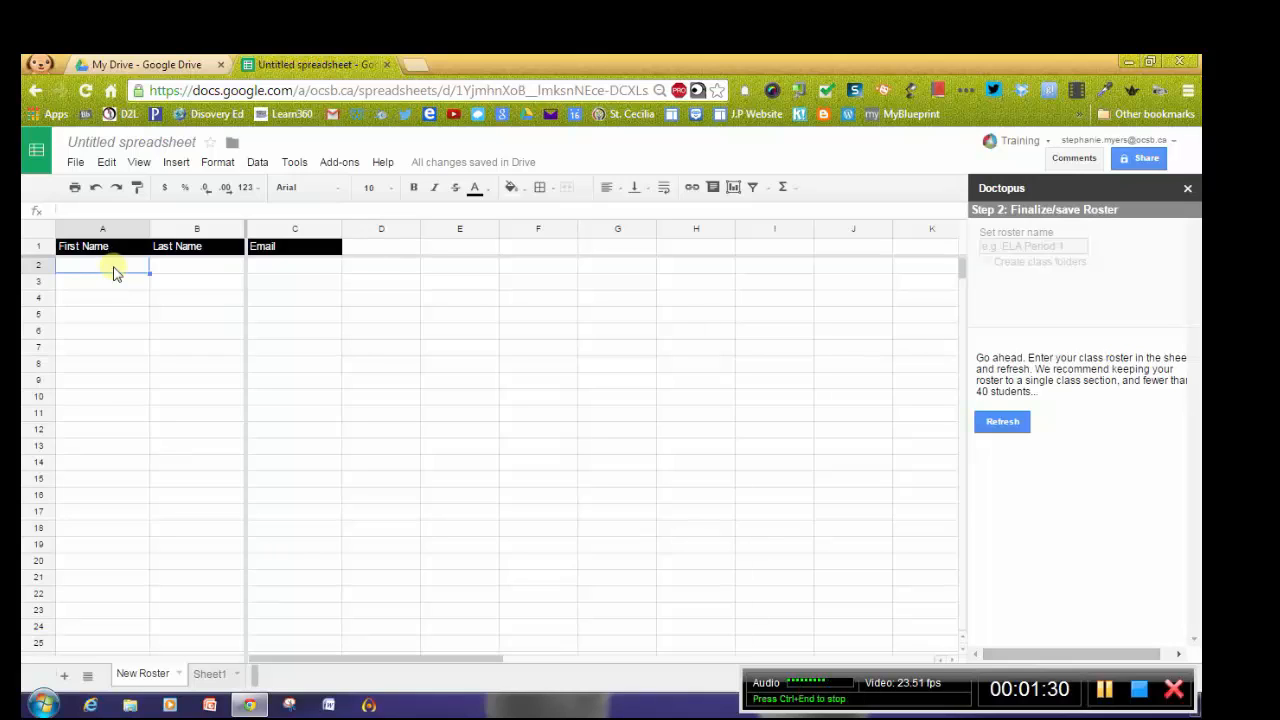
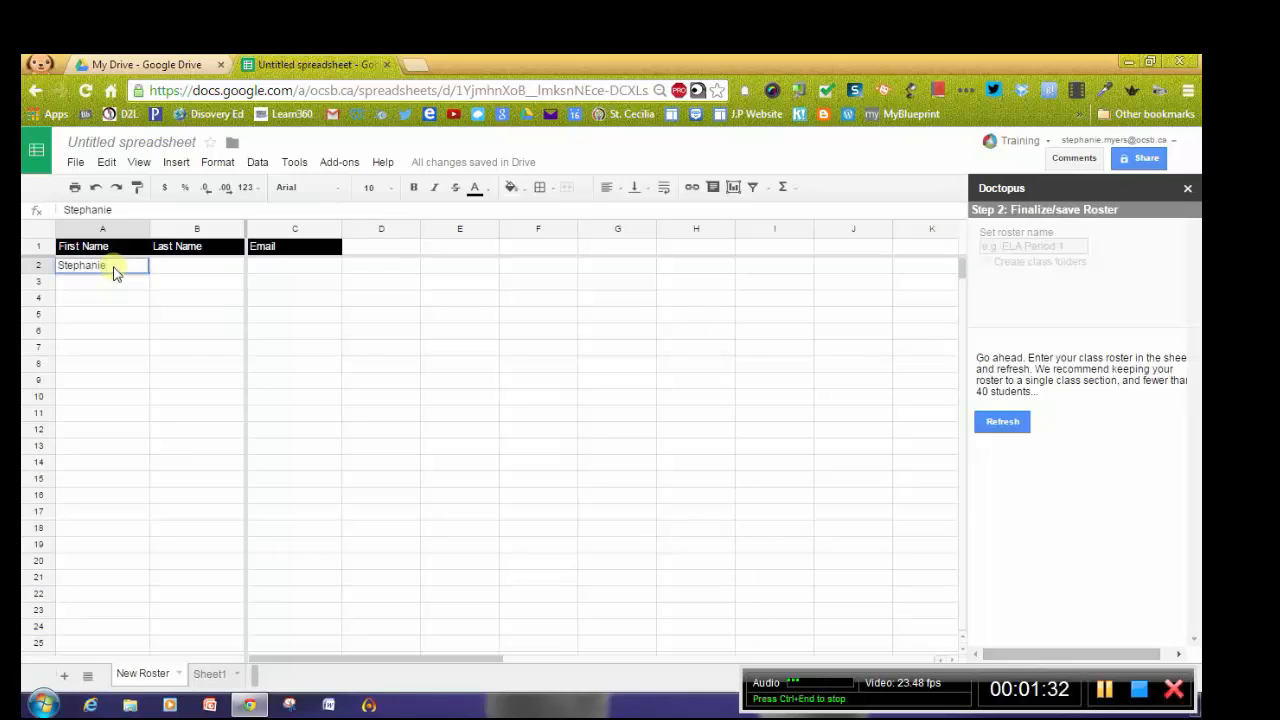
{"action": "key", "text": "Tab"}
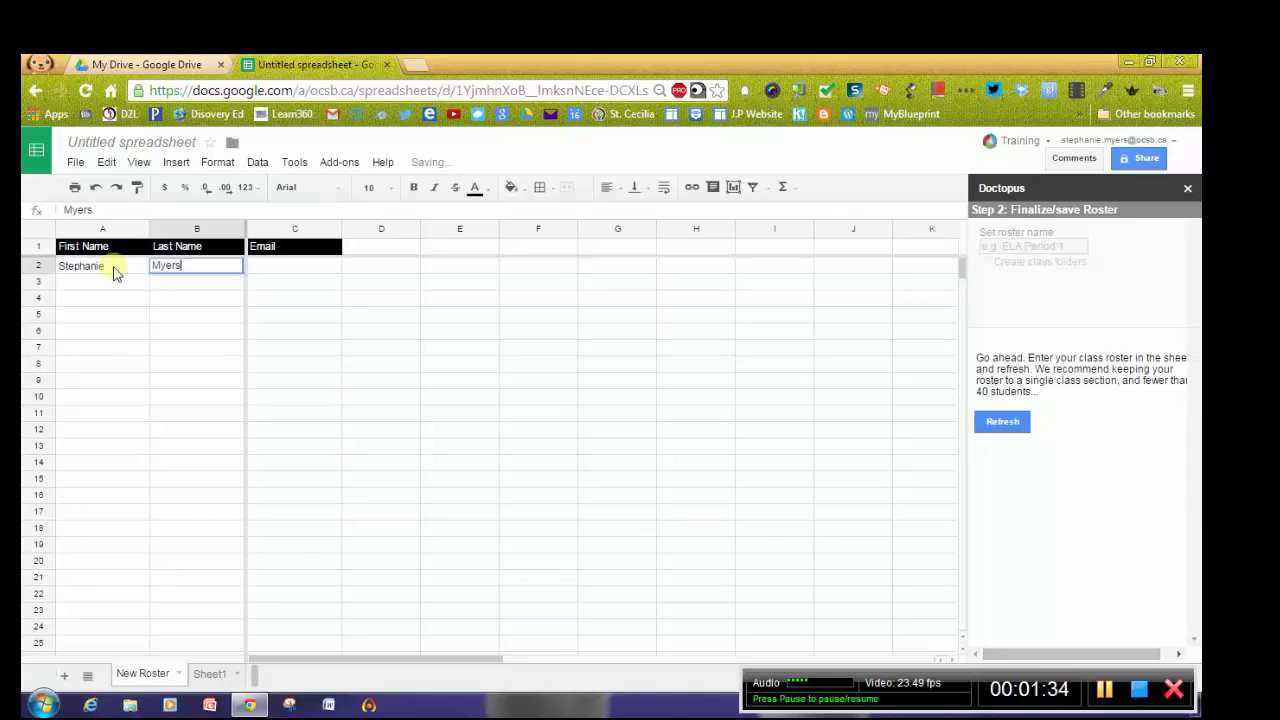
{"action": "key", "text": "Tab"}
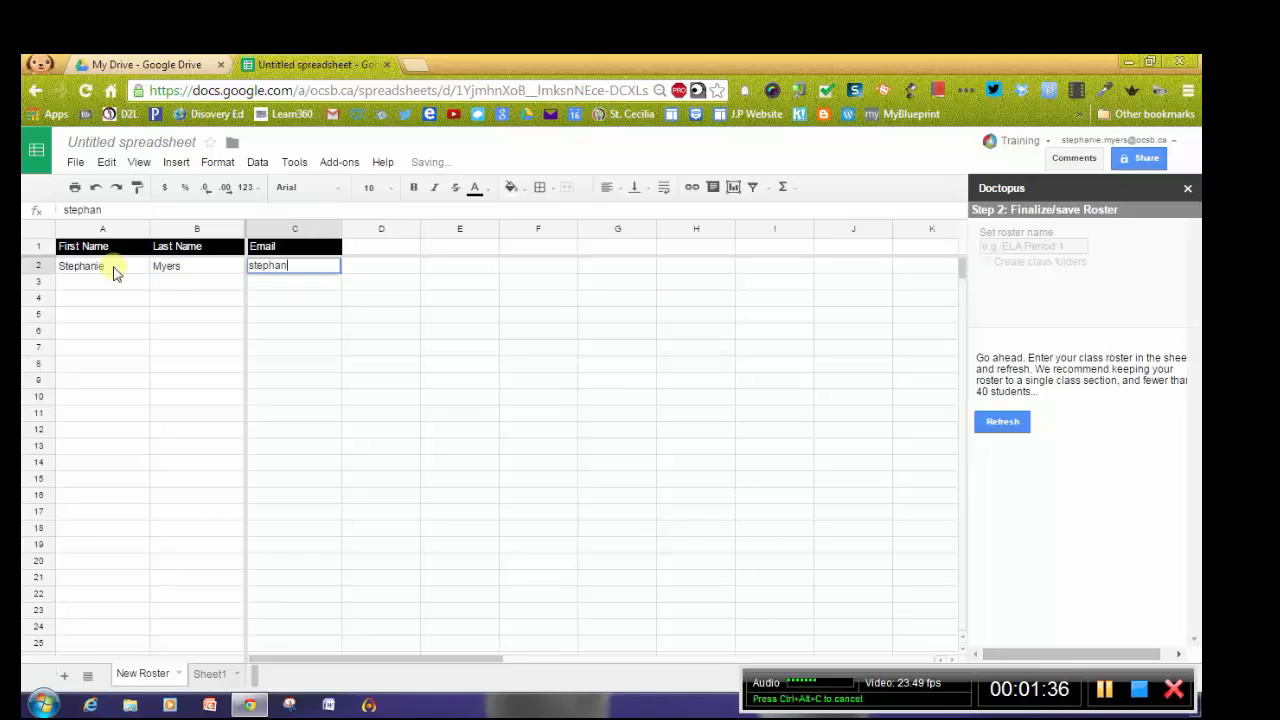
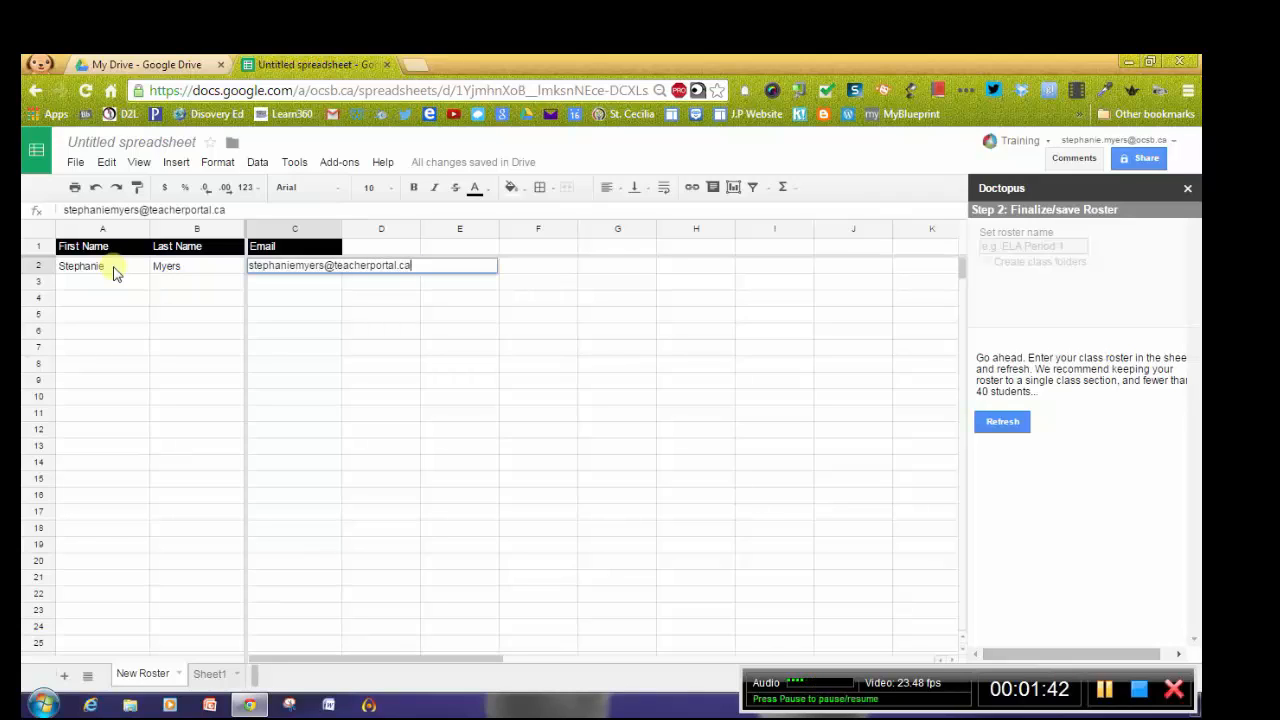
{"action": "left_click", "coordinate": [311, 318]}
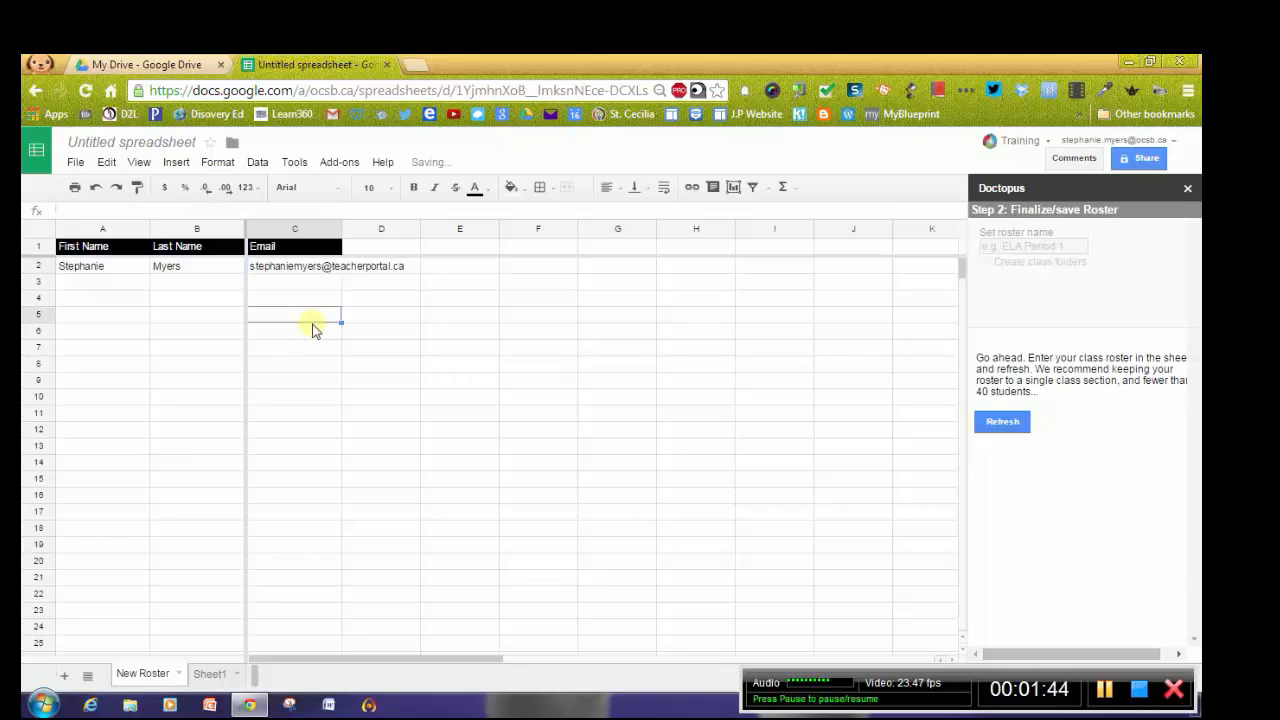
Refresh the roster, name it Test class, and toggle the Create class folders option.
{"action": "left_click", "coordinate": [1000, 418]}
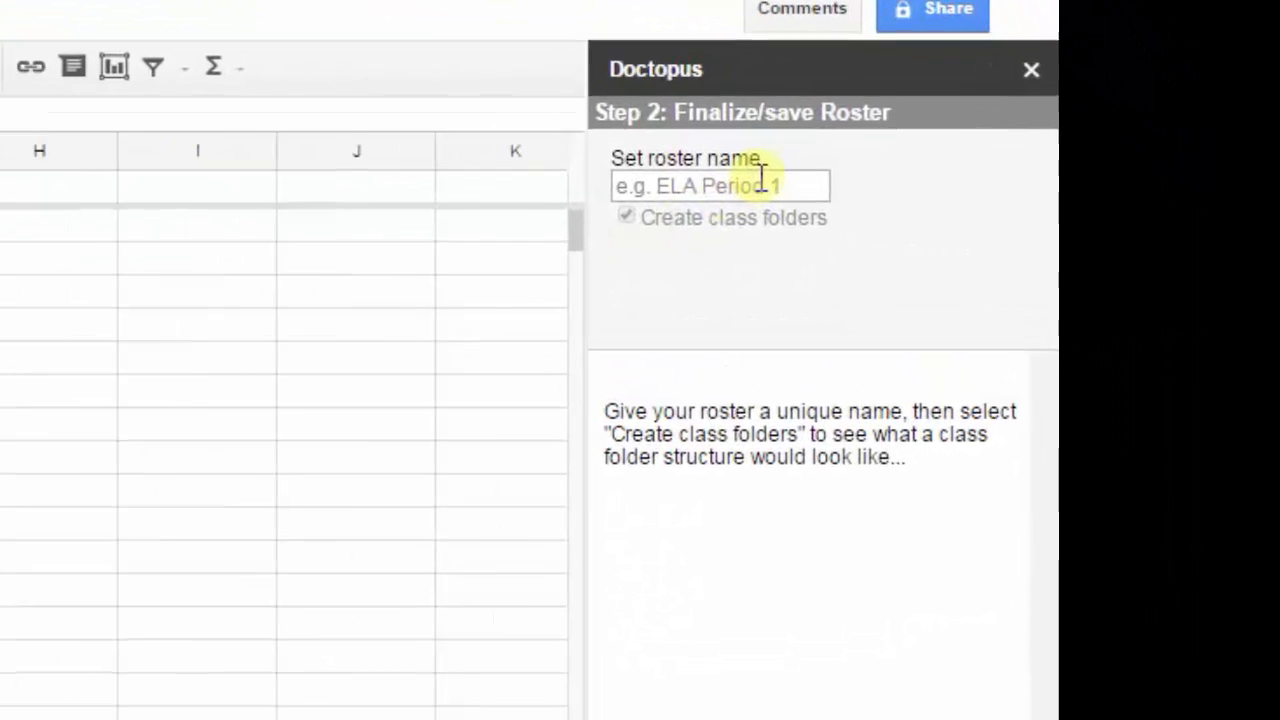
{"action": "left_click", "coordinate": [762, 178]}
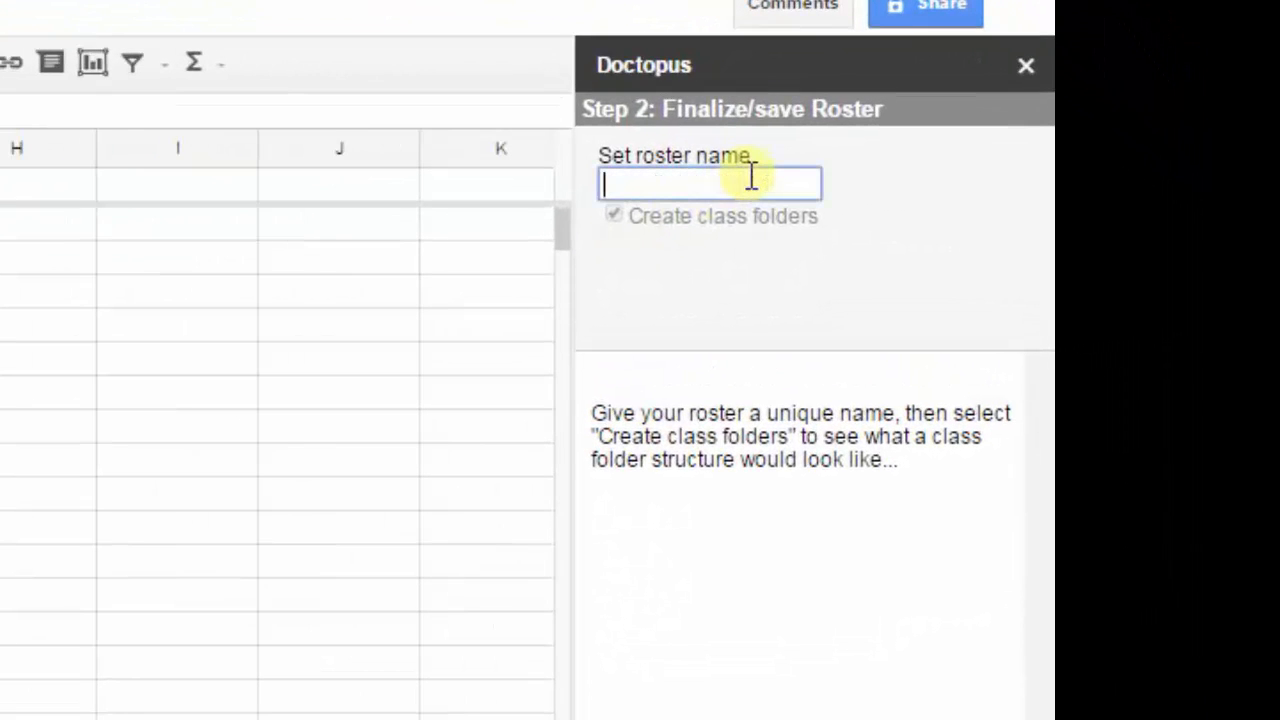
{"action": "type", "text": "Test class"}
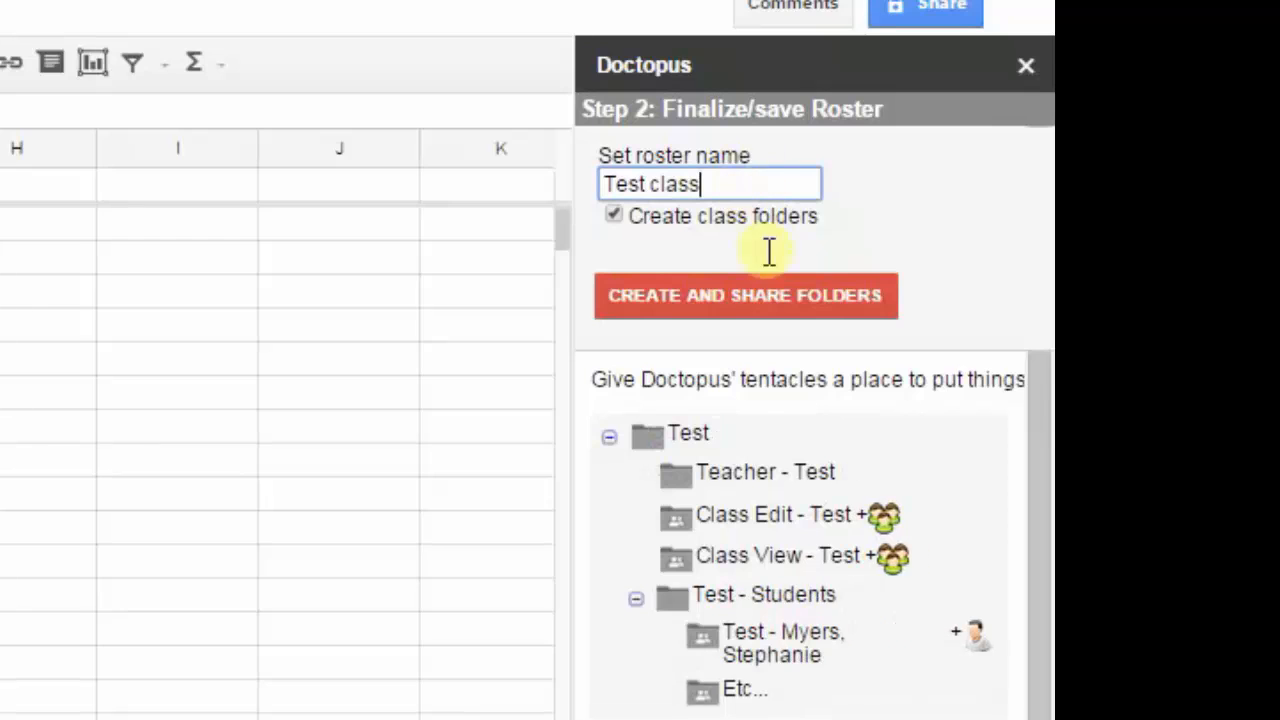
{"action": "left_click", "coordinate": [613, 216]}
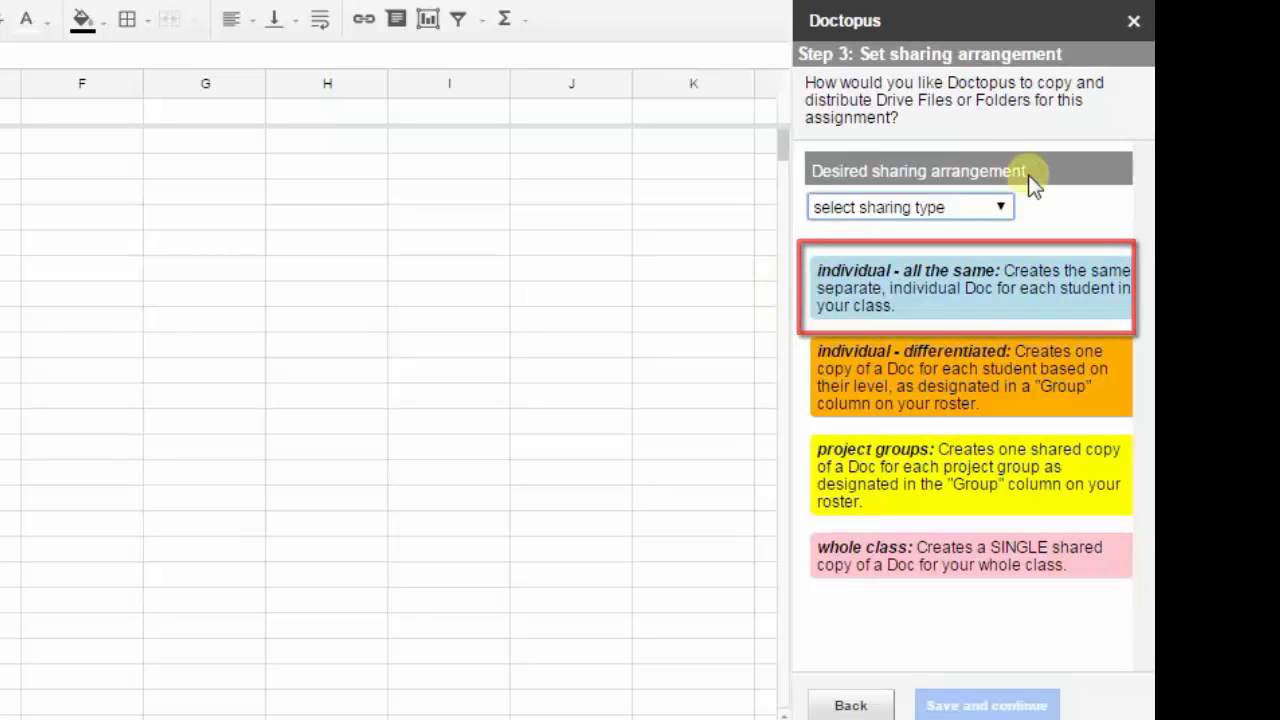
Set the sharing arrangement to individual - all the same and save the settings.
{"action": "left_click", "coordinate": [1000, 206]}
{"action": "left_click", "coordinate": [975, 256]}
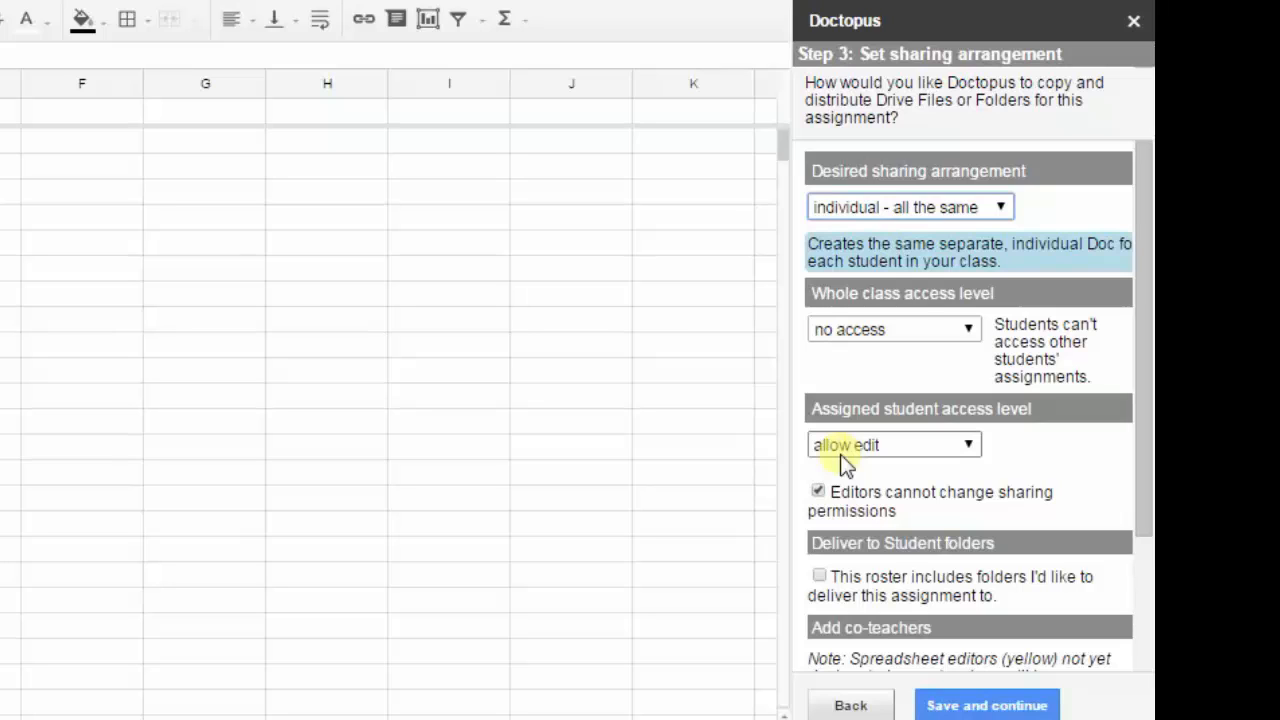
{"action": "left_click", "coordinate": [978, 705]}
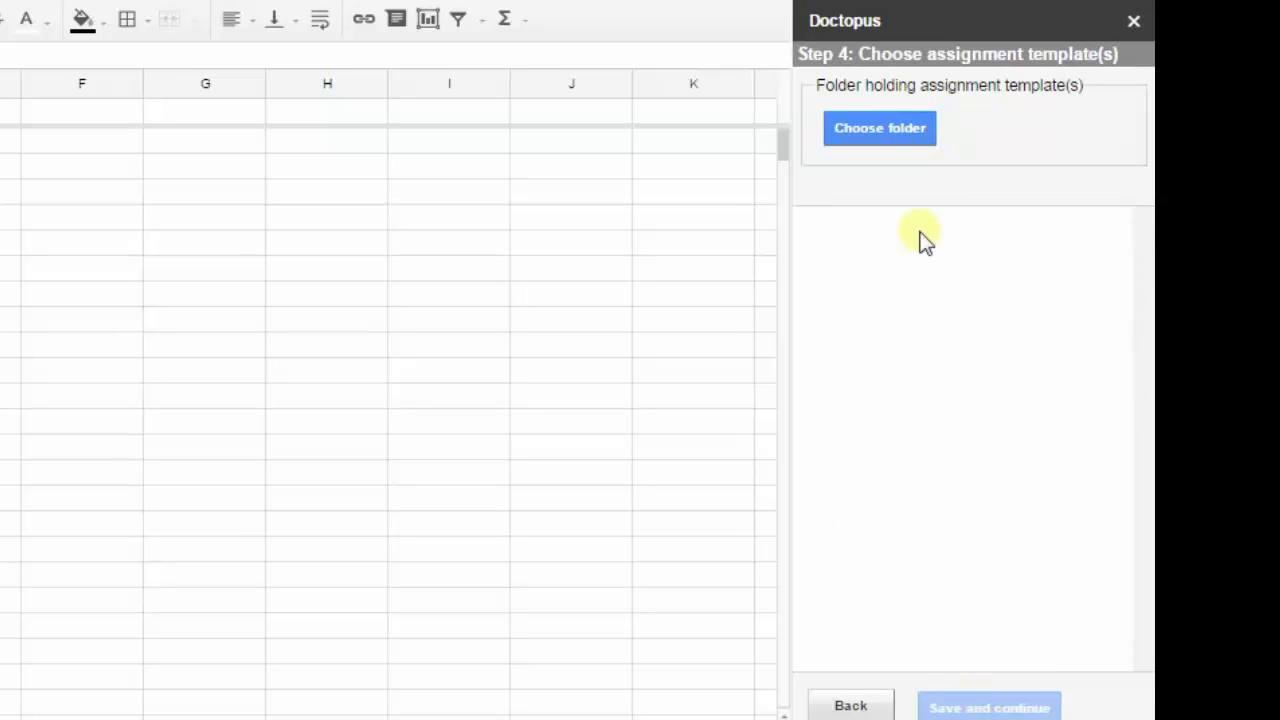
Choose the Careers folder in My Drive as the folder holding the assignment templates.
{"action": "left_click", "coordinate": [881, 139]}
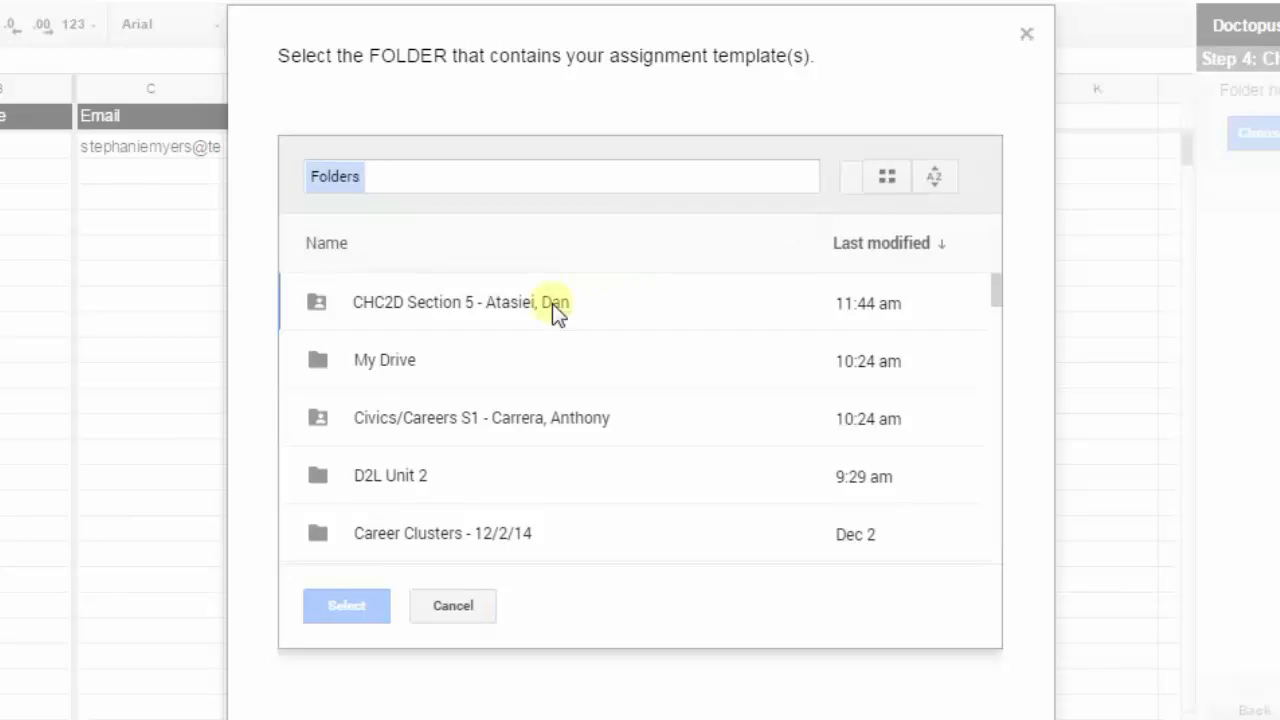
{"action": "double_click", "coordinate": [371, 366]}
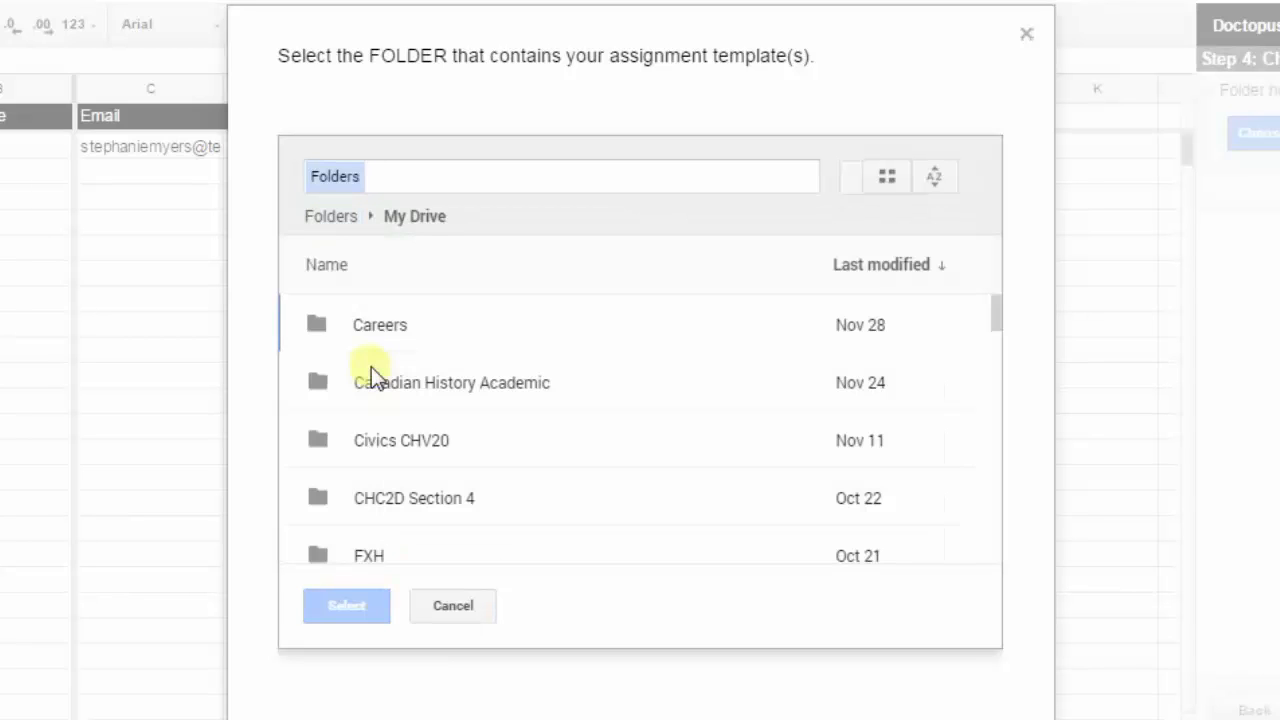
{"action": "left_click", "coordinate": [365, 330]}
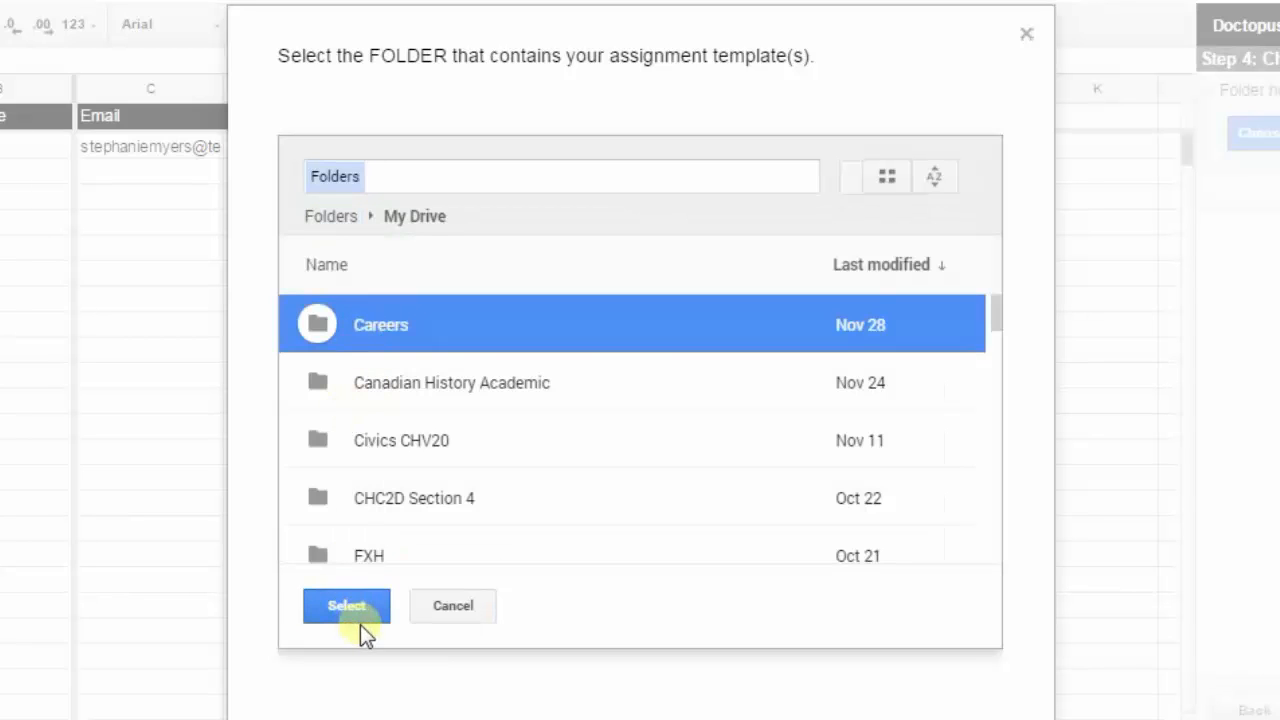
{"action": "left_click", "coordinate": [358, 600]}
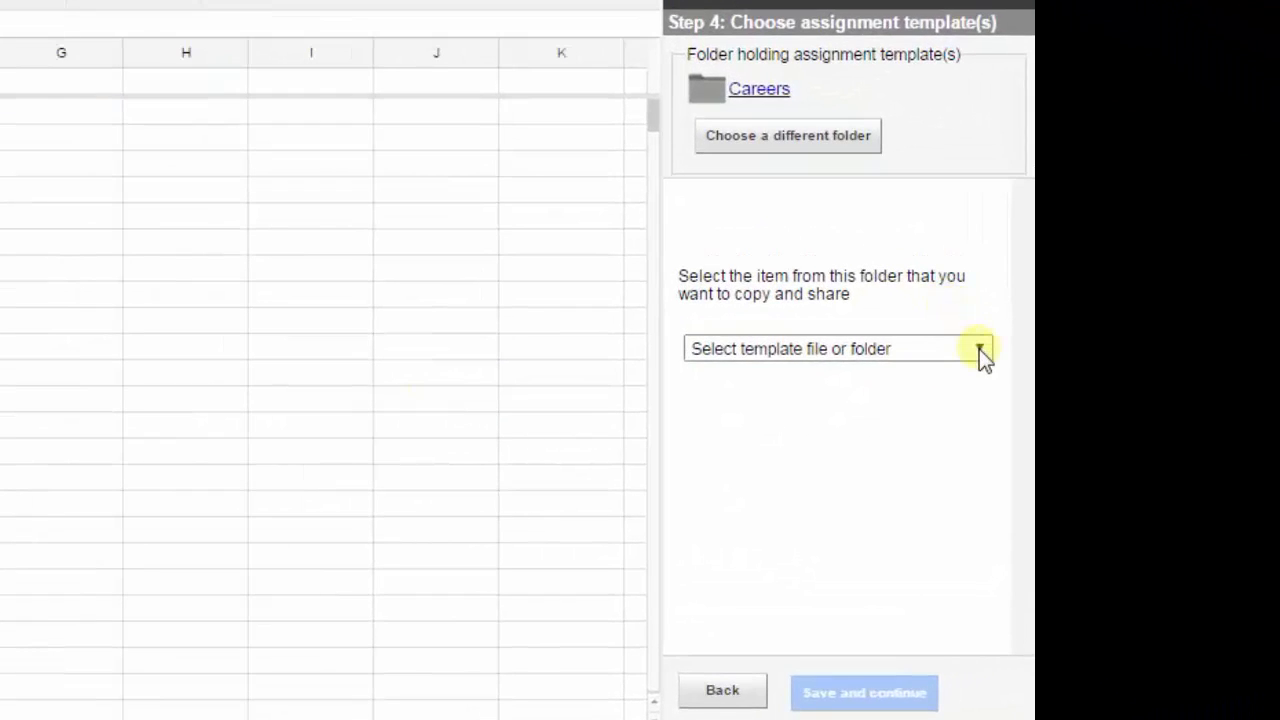
Pick Document - Copy of Job Presentation Criteria as the template to copy and save.
{"action": "left_click", "coordinate": [1085, 364]}
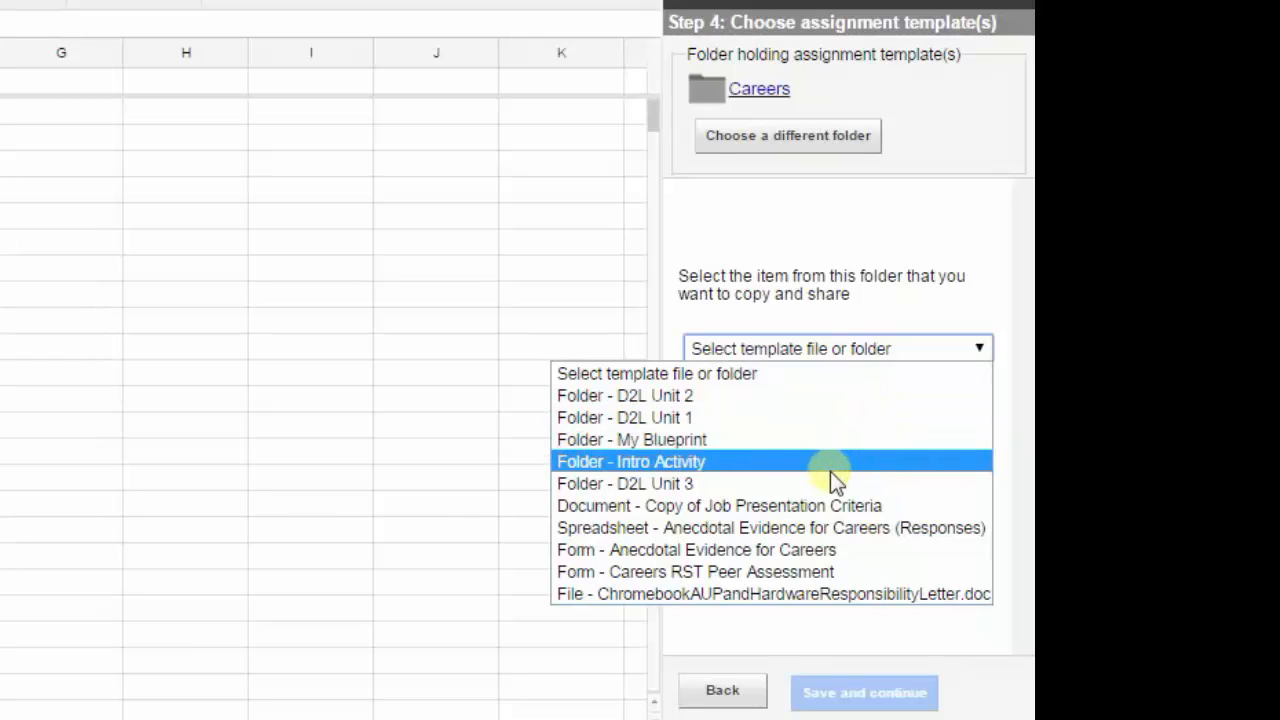
{"action": "left_click", "coordinate": [802, 505]}
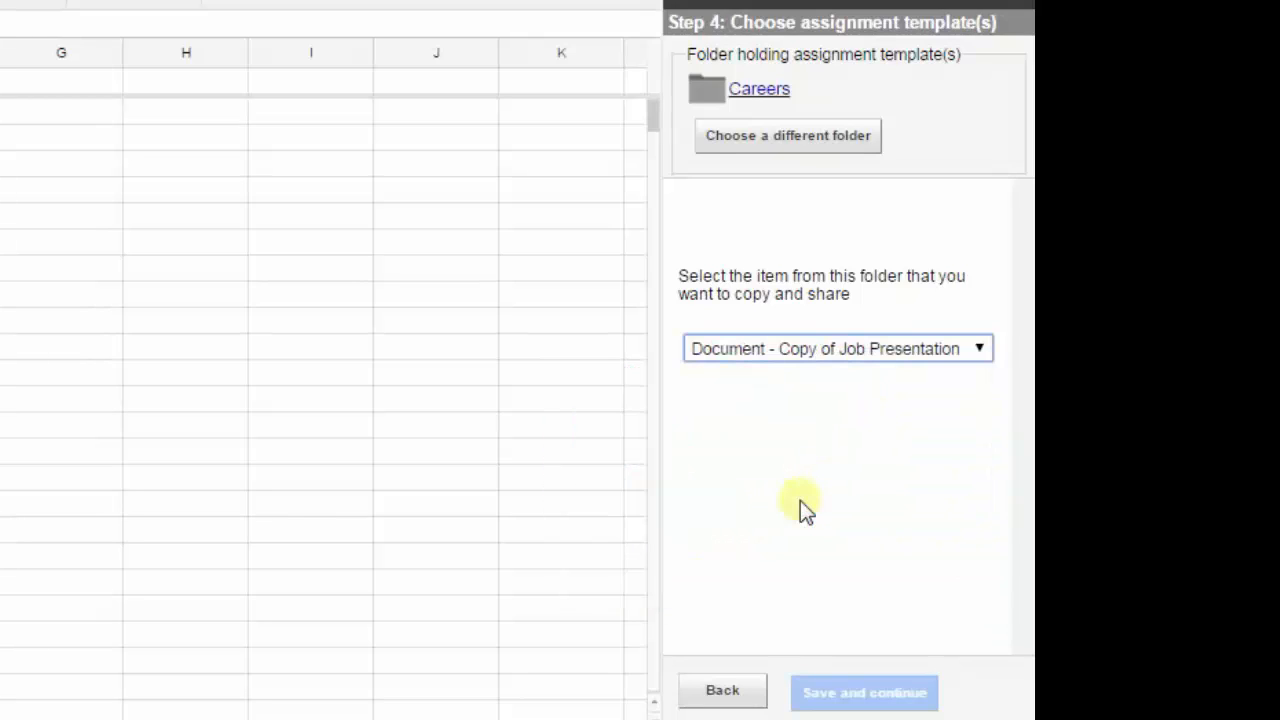
{"action": "left_click", "coordinate": [848, 690]}
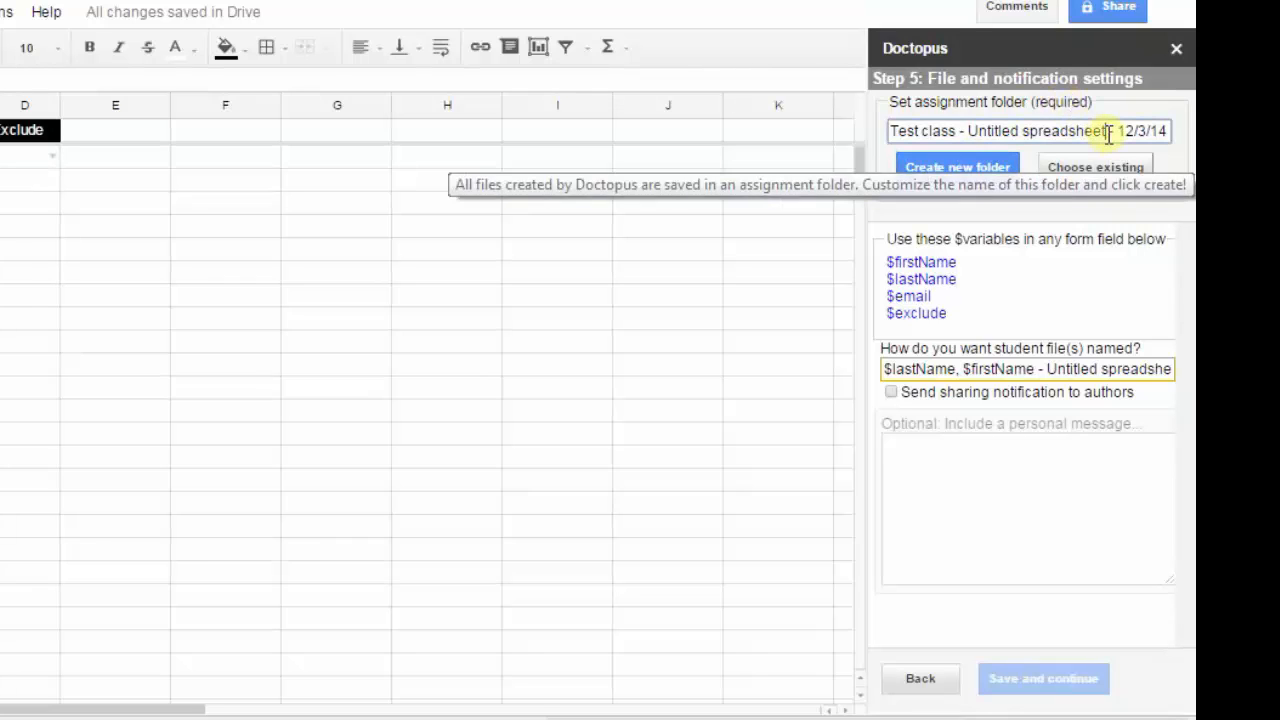
Create a new assignment folder named Assingment #1 - 12/3/14 and turn on sharing notifications to authors.
{"action": "left_click_drag", "start_coordinate": [1104, 131], "coordinate": [875, 148]}
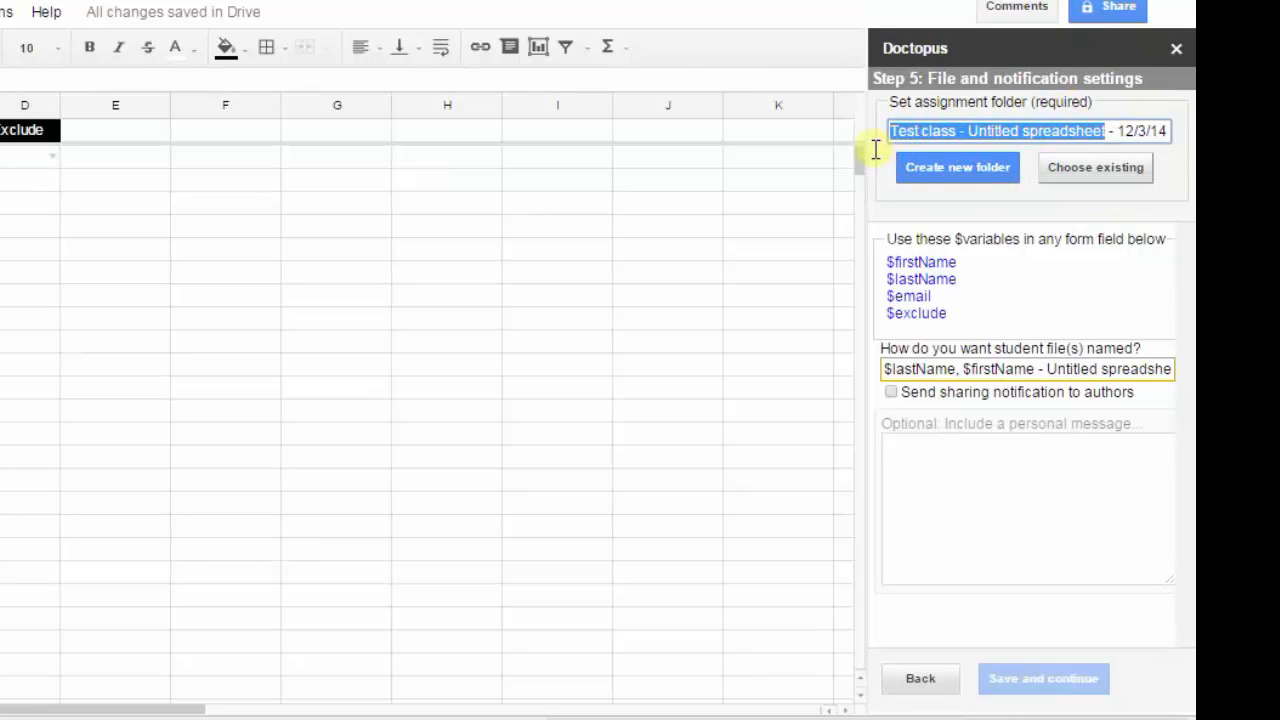
{"action": "type", "text": "Assingme"}
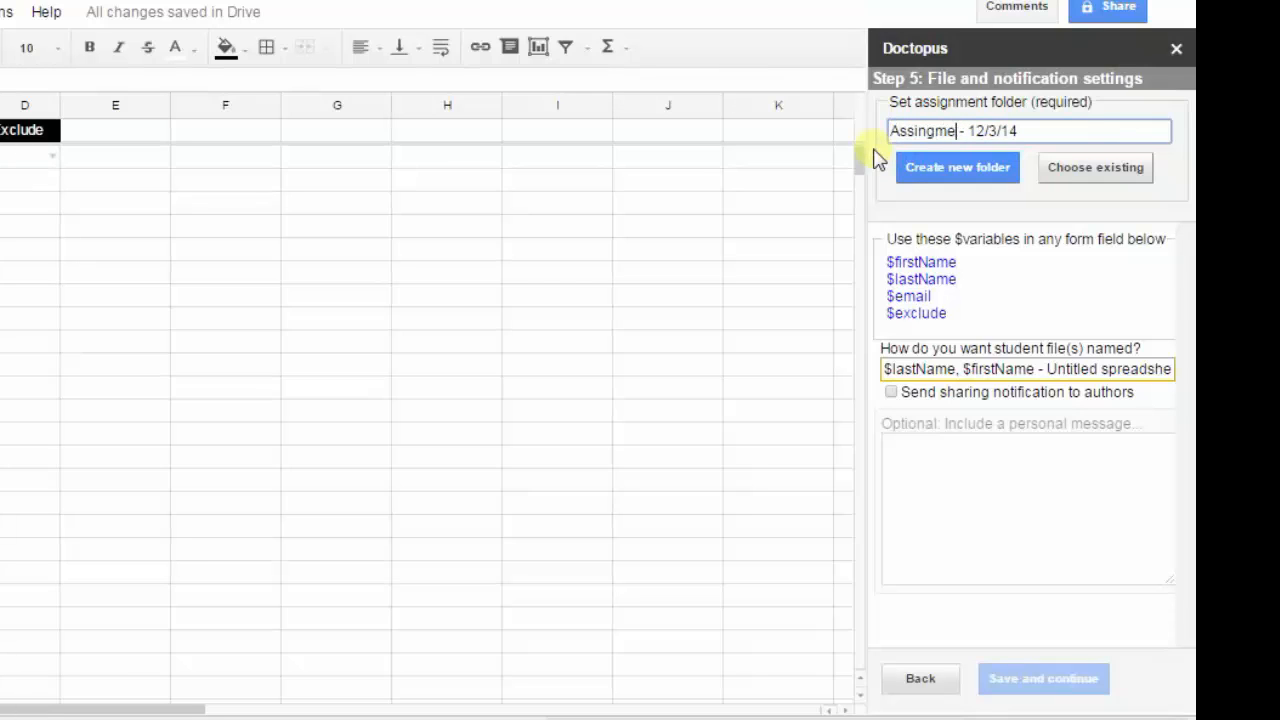
{"action": "type", "text": "nt #1"}
{"action": "left_click", "coordinate": [975, 170]}
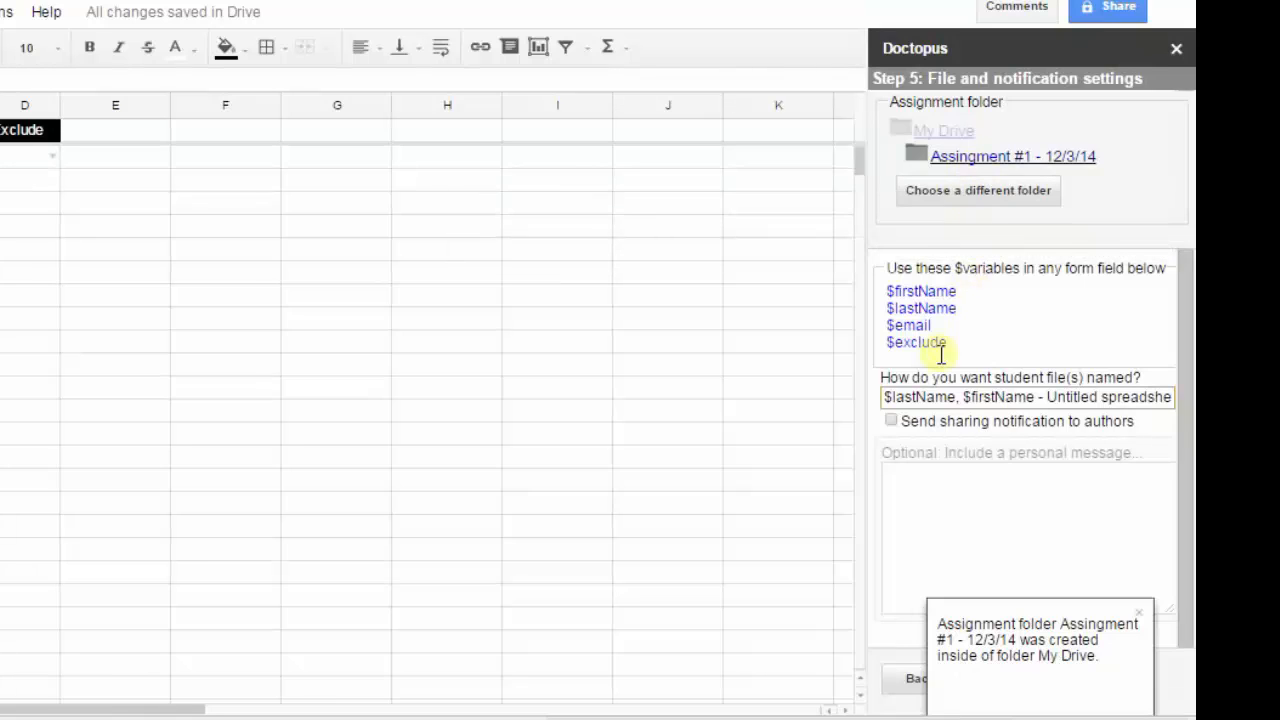
{"action": "left_click", "coordinate": [1004, 422]}
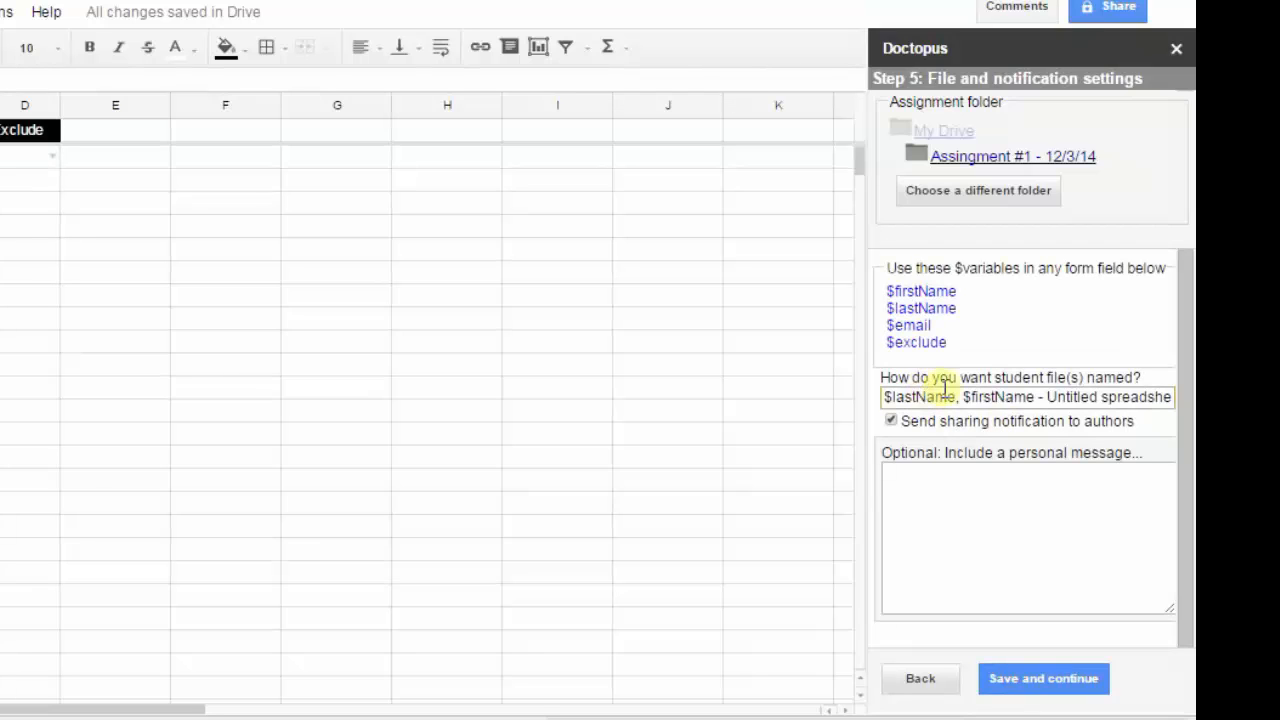
Name the student files $lastName, $firstName - Assignment #1 and save the file and notification settings.
{"action": "left_click", "coordinate": [1048, 397]}
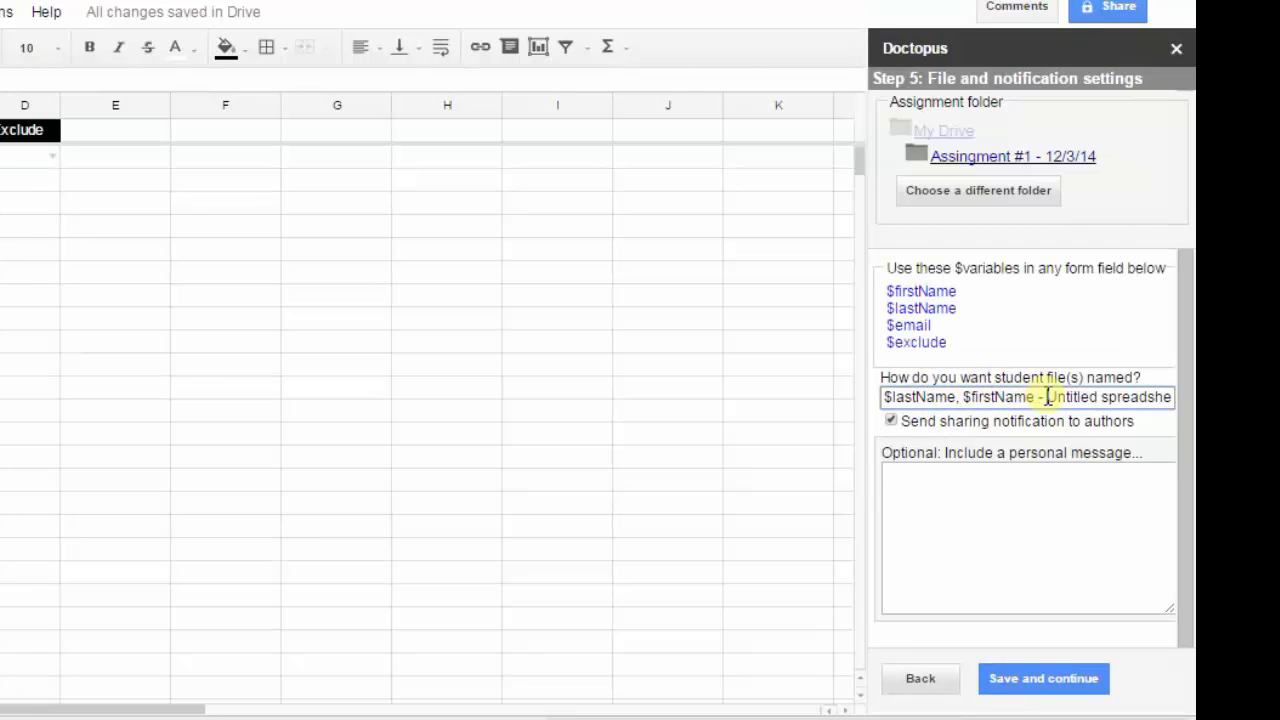
{"action": "key", "text": "Delete"}
{"action": "key", "text": "Delete"}
{"action": "key", "text": "Delete"}
{"action": "key", "text": "Delete"}
{"action": "key", "text": "Delete"}
{"action": "key", "text": "Delete"}
{"action": "key", "text": "Delete"}
{"action": "key", "text": "Delete"}
{"action": "key", "text": "Delete"}
{"action": "key", "text": "Delete"}
{"action": "key", "text": "Delete"}
{"action": "key", "text": "Delete"}
{"action": "key", "text": "Delete"}
{"action": "key", "text": "Delete"}
{"action": "key", "text": "Delete"}
{"action": "key", "text": "Delete"}
{"action": "key", "text": "Delete"}
{"action": "key", "text": "Delete"}
{"action": "key", "text": "Delete"}
{"action": "key", "text": "Delete"}
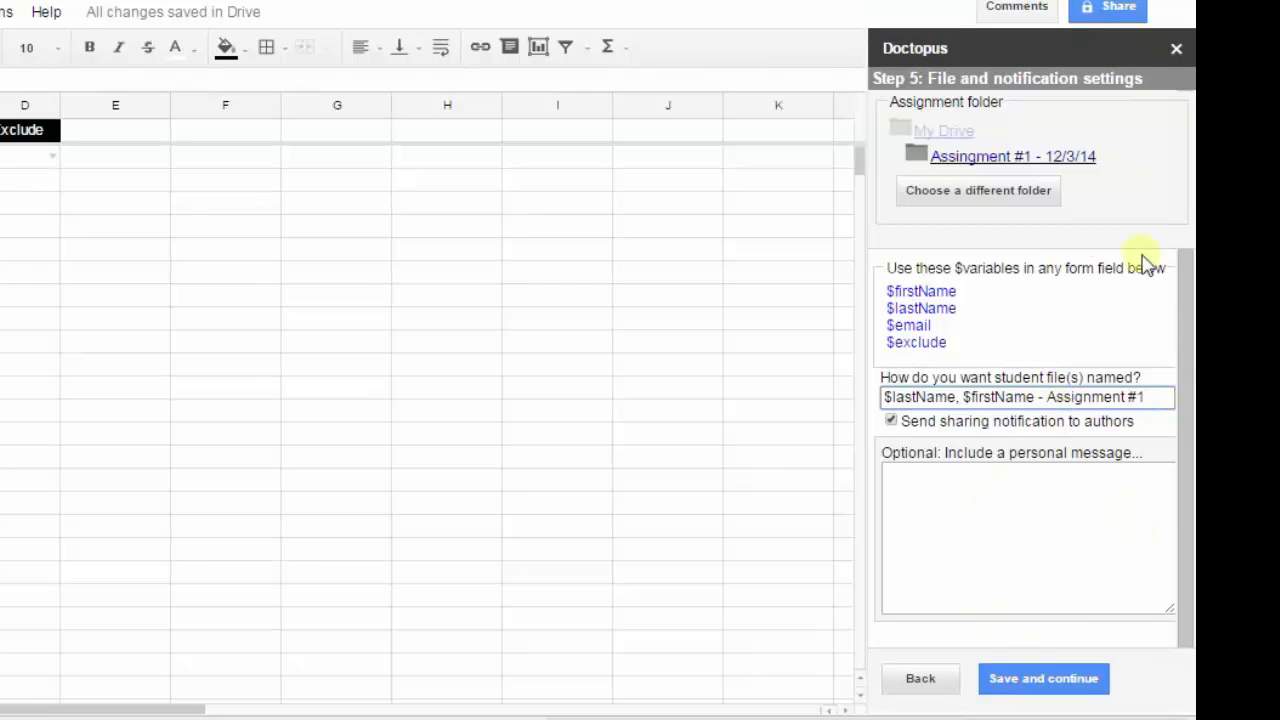
{"action": "left_click", "coordinate": [1051, 684]}
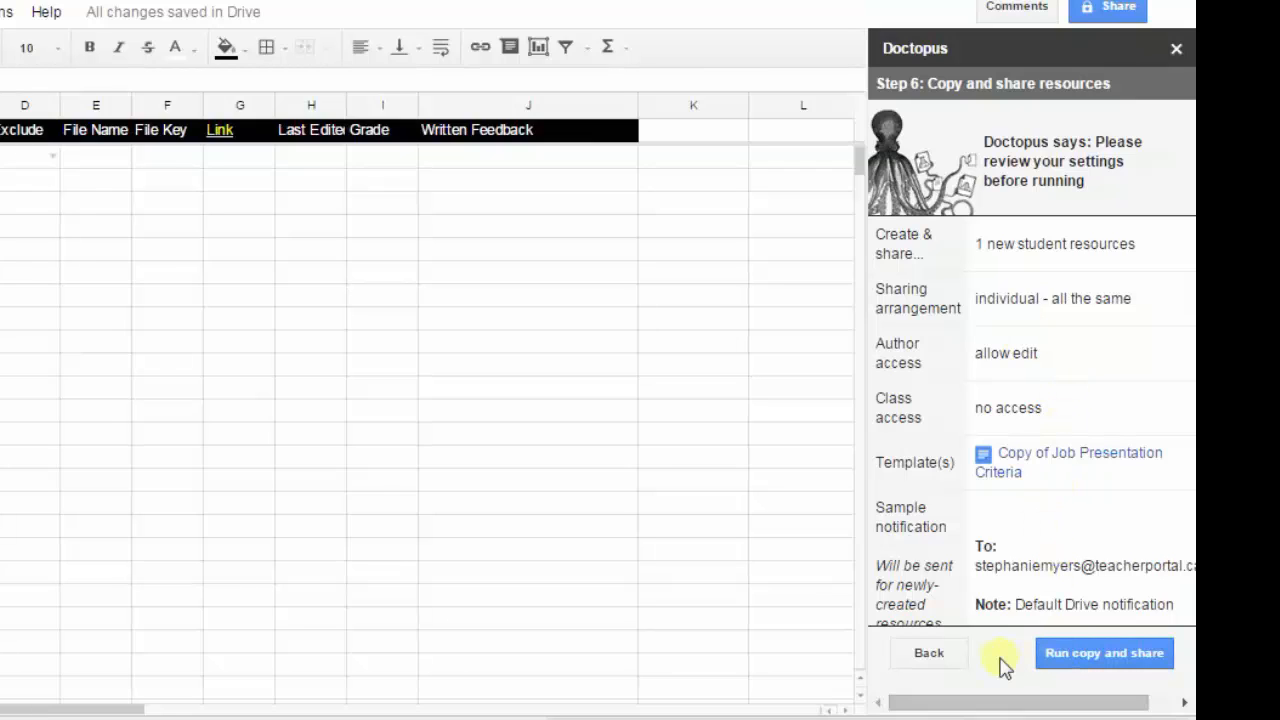
Run the copy and share for the roster, then open the tools to manage and assess this assignment.
{"action": "left_click", "coordinate": [1057, 662]}
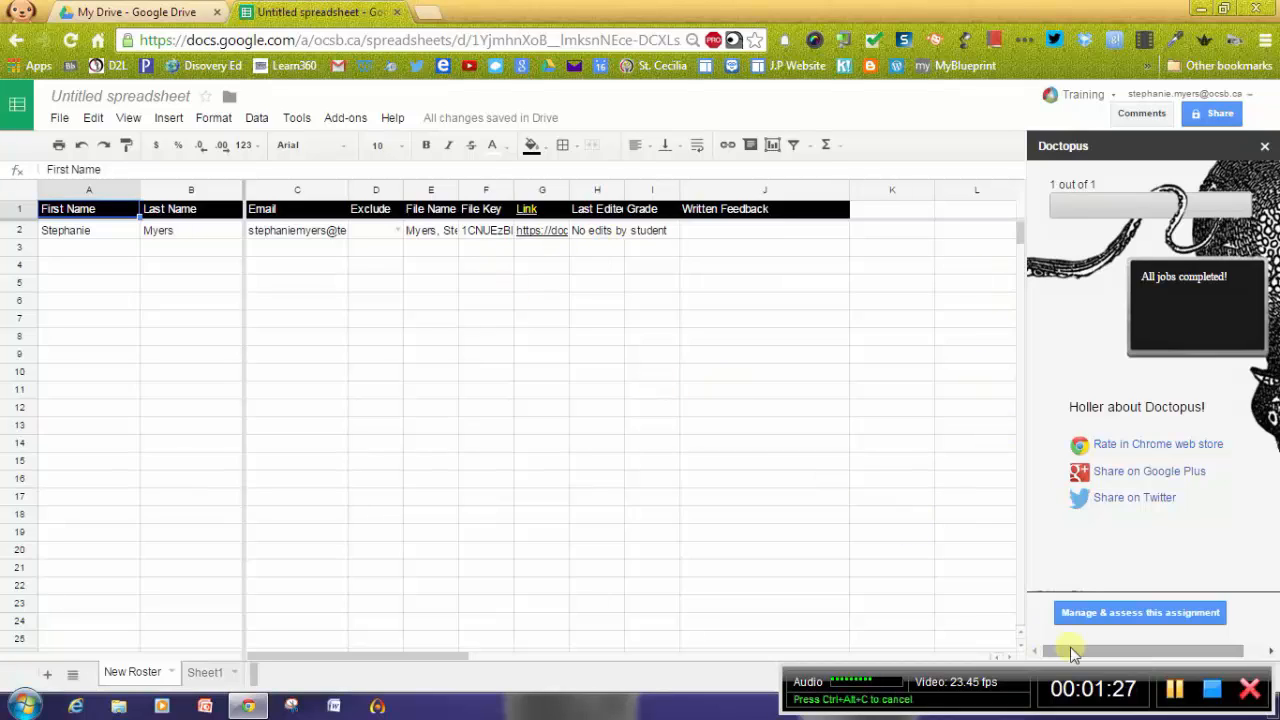
{"action": "left_click", "coordinate": [1113, 613]}
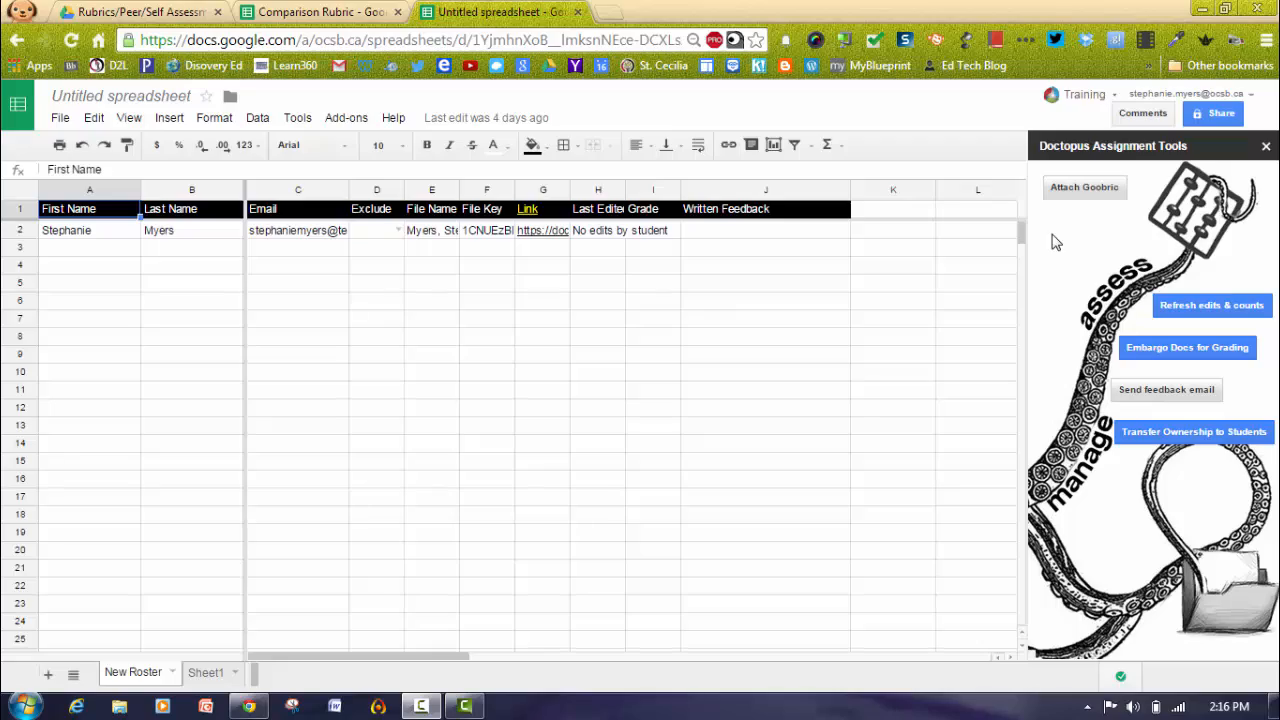
{"action": "left_click", "coordinate": [396, 10]}
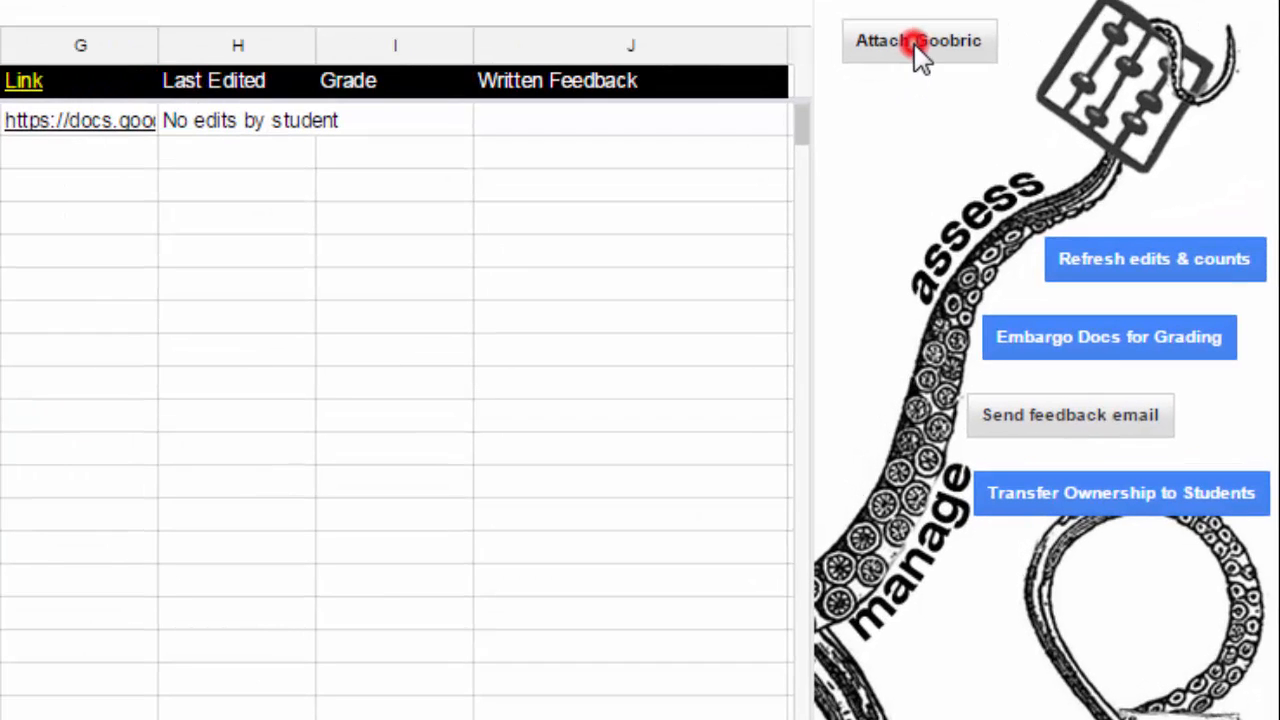
Attach Goobric to this assignment, selecting the Comparison Rubric spreadsheet found by searching Compa as the rubric.
{"action": "left_click", "coordinate": [914, 46]}
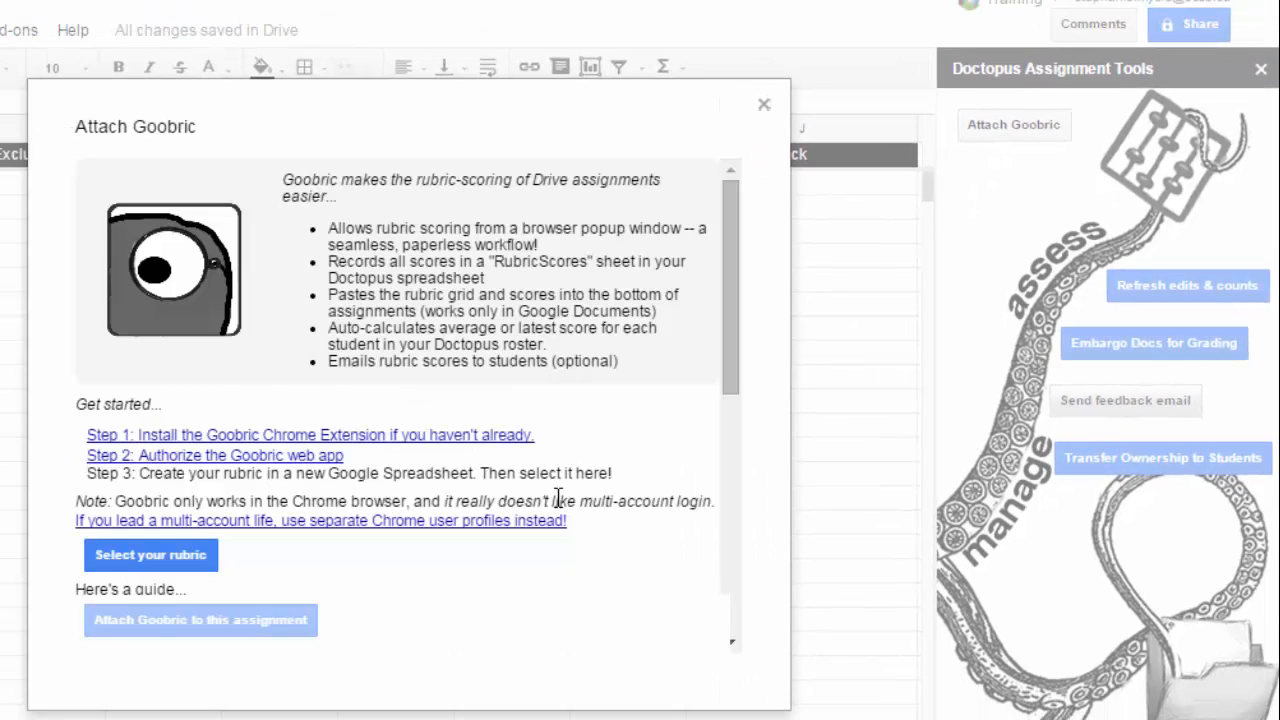
{"action": "left_click", "coordinate": [146, 558]}
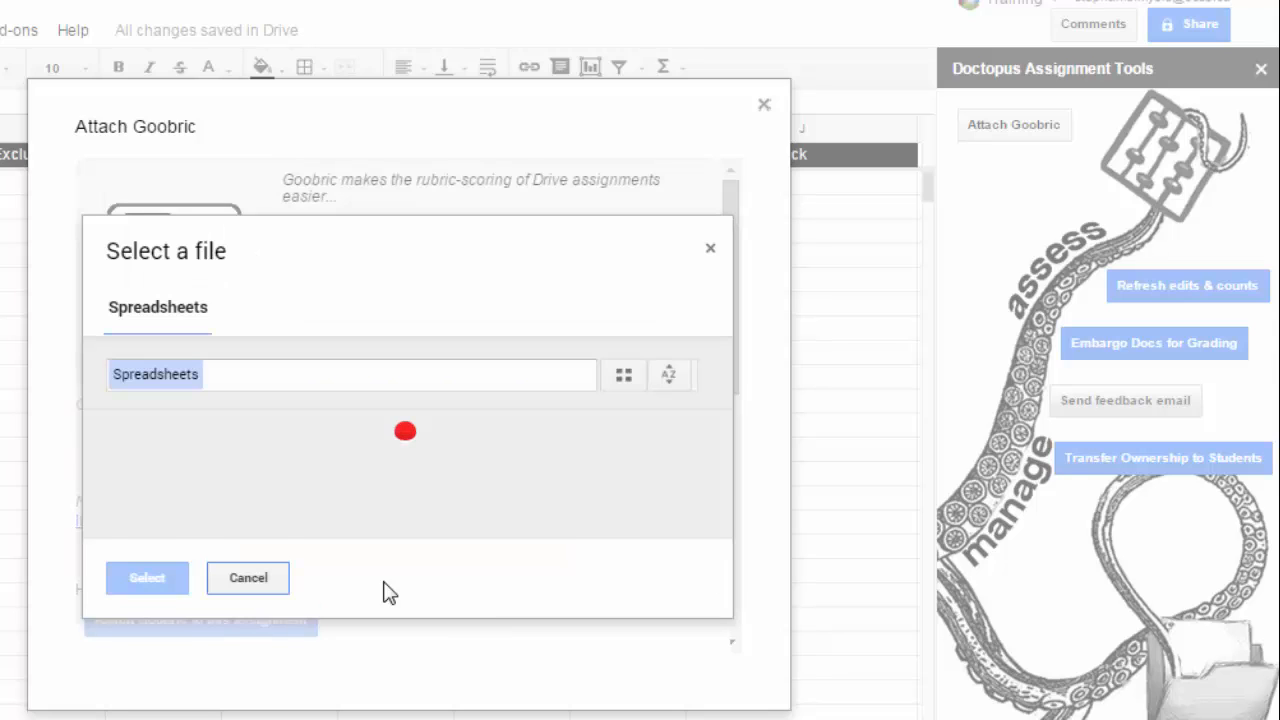
{"action": "left_click", "coordinate": [323, 375]}
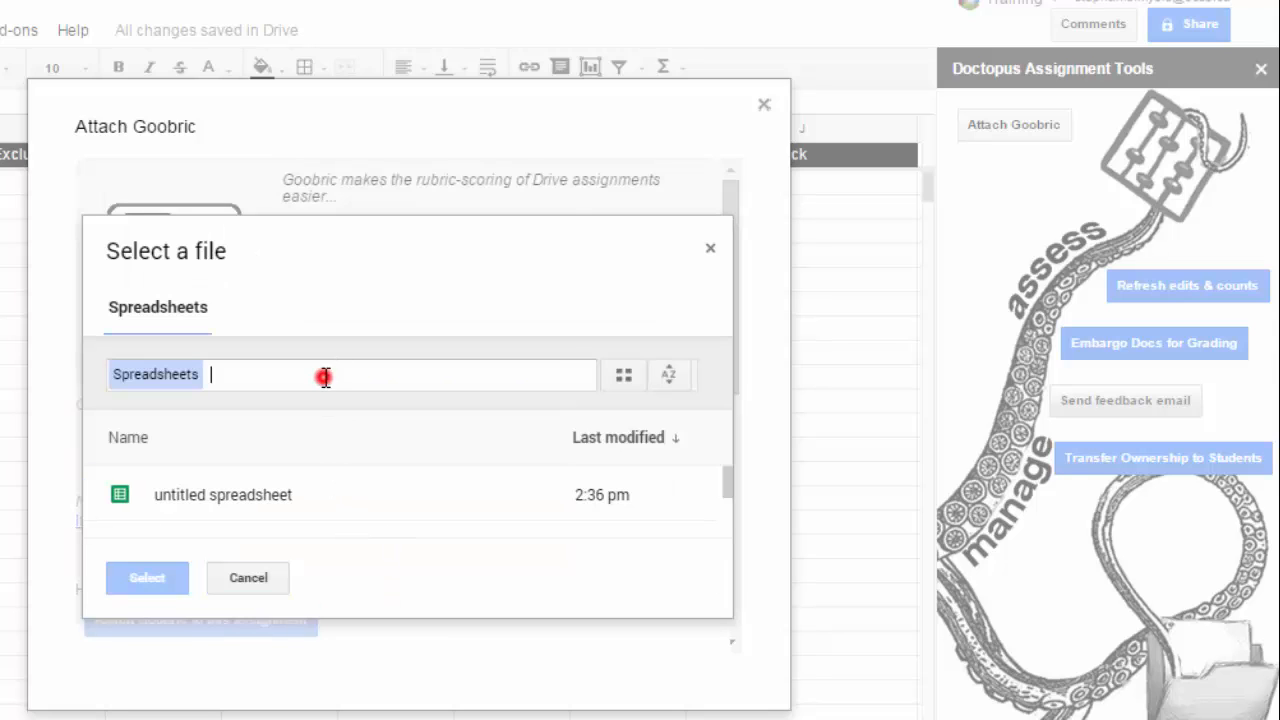
{"action": "type", "text": "Compa"}
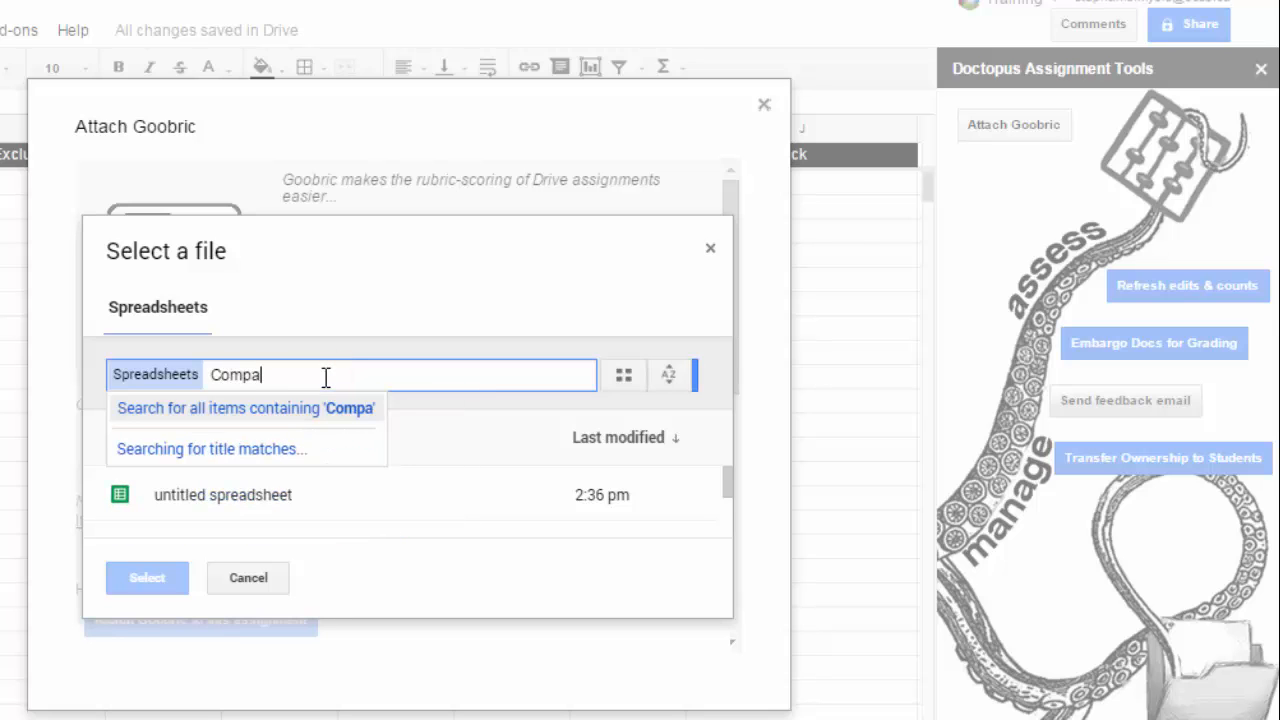
{"action": "double_click", "coordinate": [221, 471]}
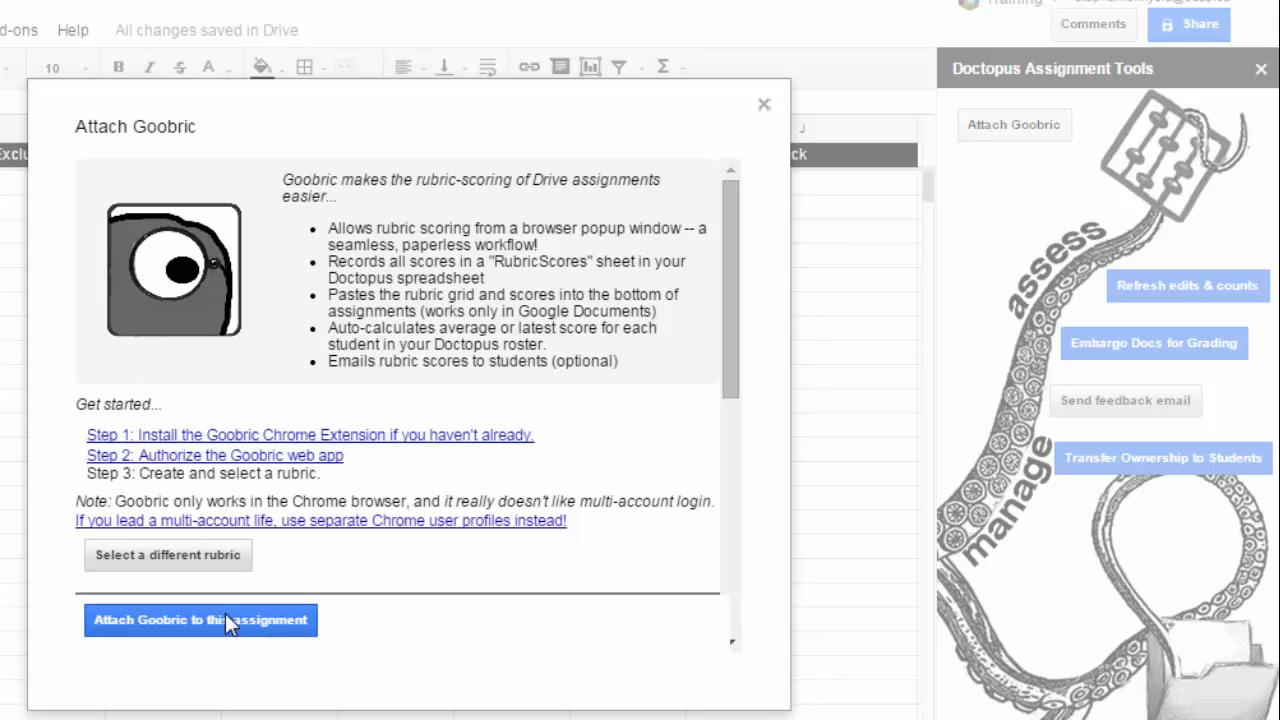
{"action": "left_click", "coordinate": [225, 617]}
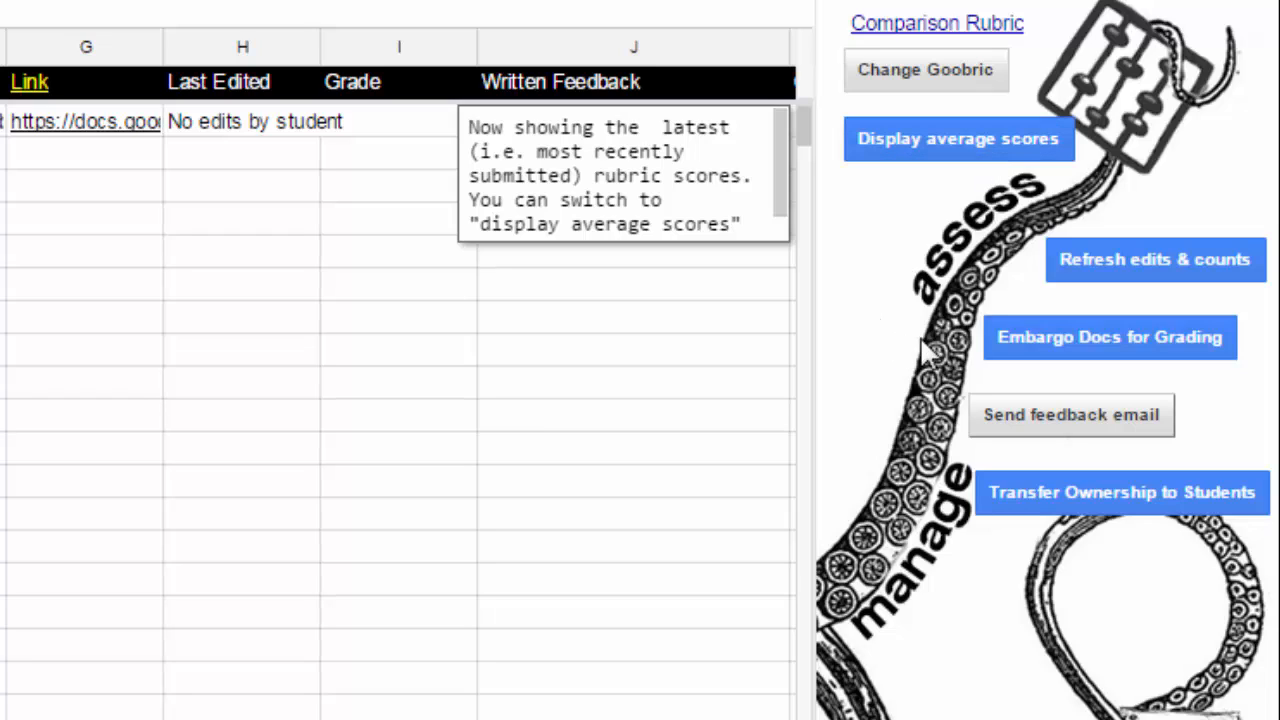
Embargo the student documents for grading, then unembargo them for revision.
{"action": "left_click", "coordinate": [1007, 350]}
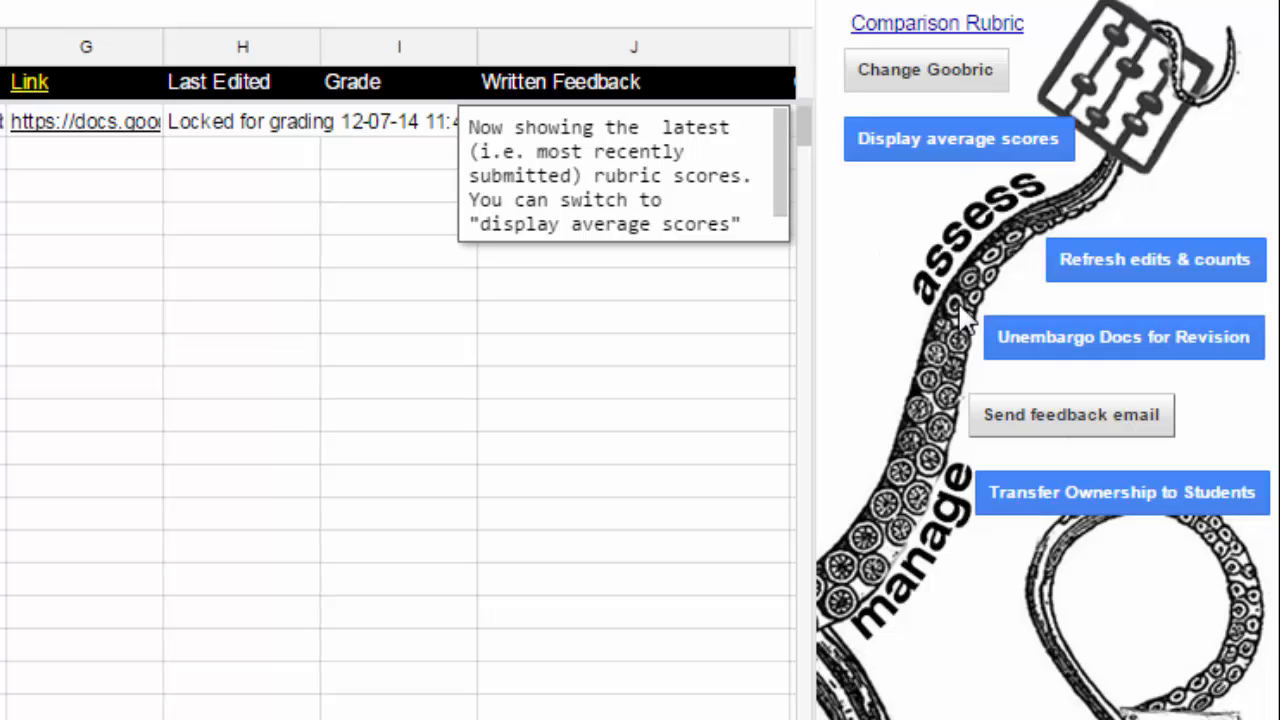
{"action": "left_click", "coordinate": [1005, 334]}
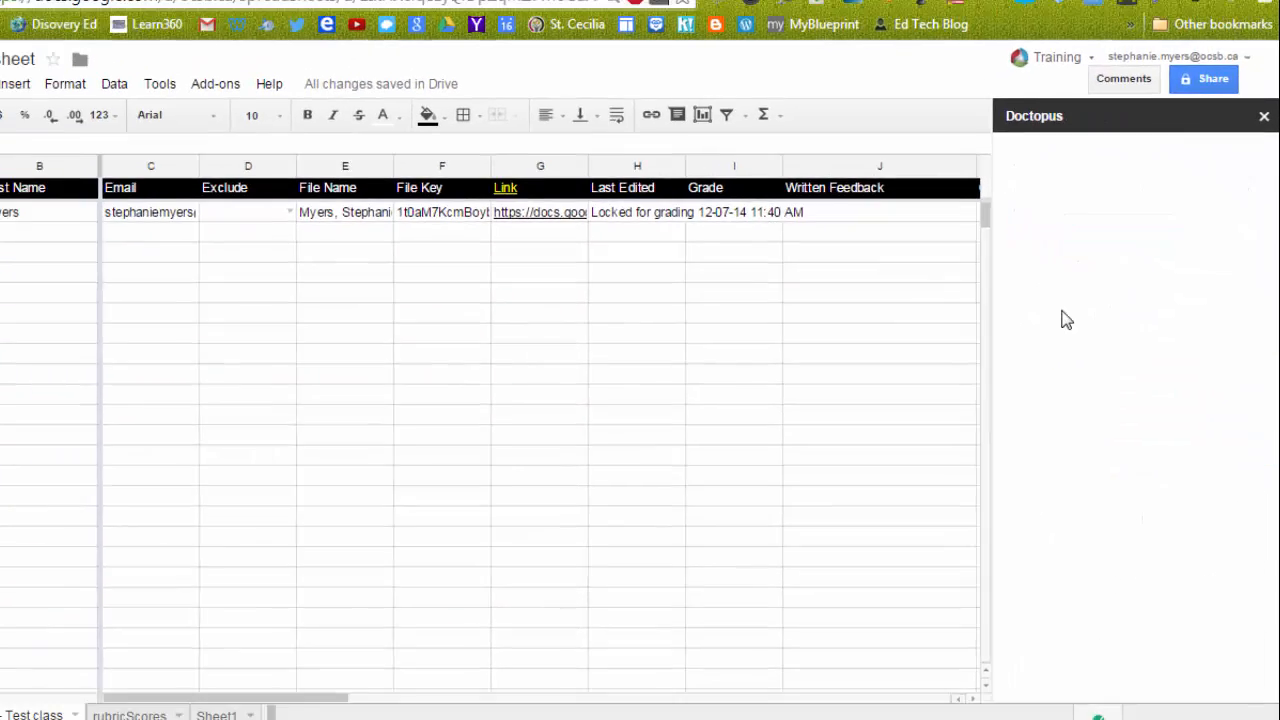